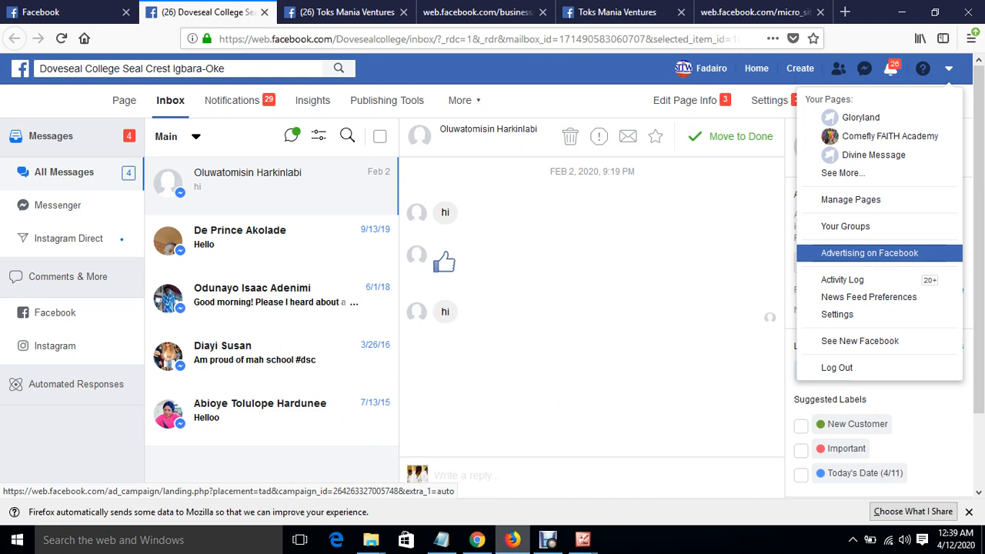
- Open the Facebook advertising page from the account options and switch to the Toks Mania Ventures ad centre
click(838, 315)
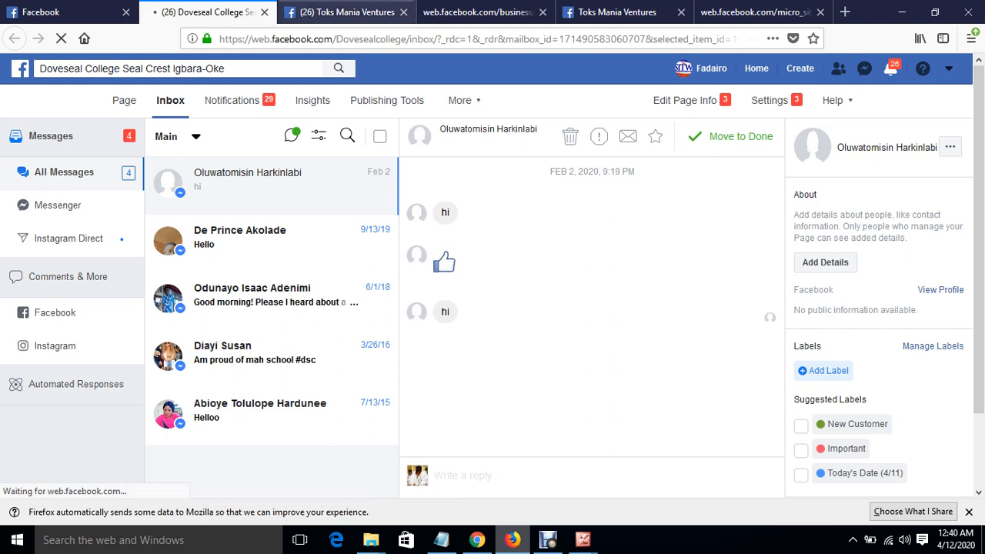
click(347, 12)
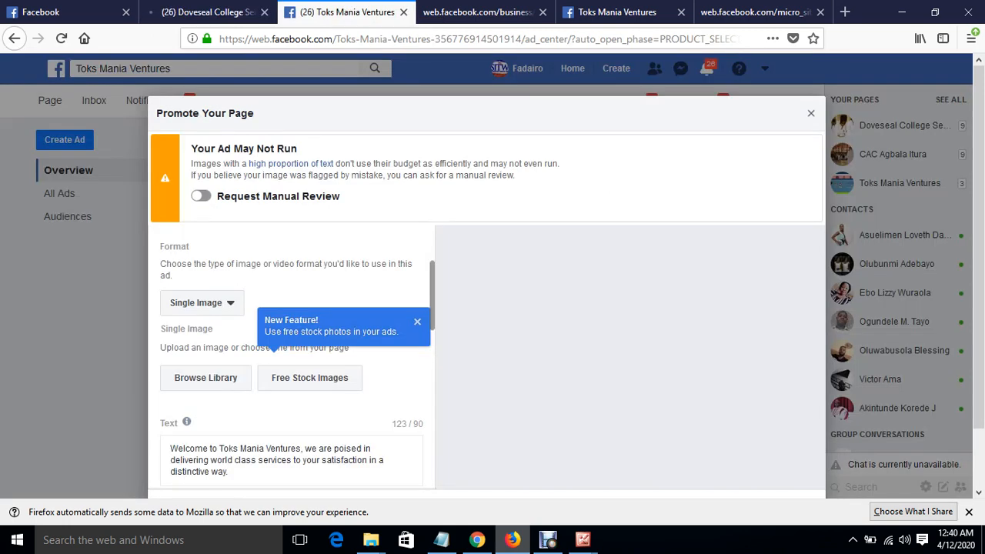
- Leave the Promote Your Page ad setup and choose Get More Website Visitors as the ad goal
mouse_move(978, 246)
mouse_down()
mouse_move(979, 298)
mouse_move(978, 260)
mouse_up()
scroll(485, 277, down, 2)
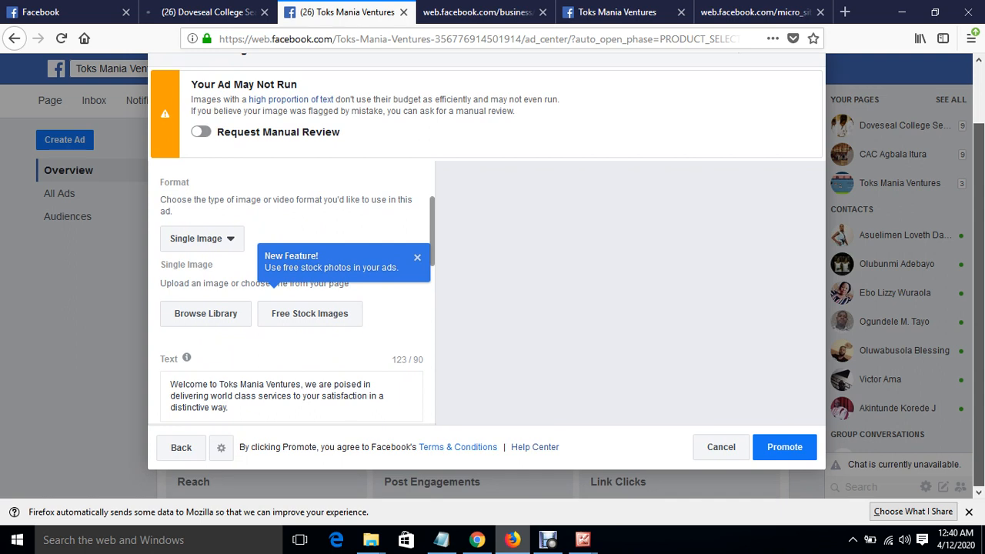
scroll(485, 278, up, 1)
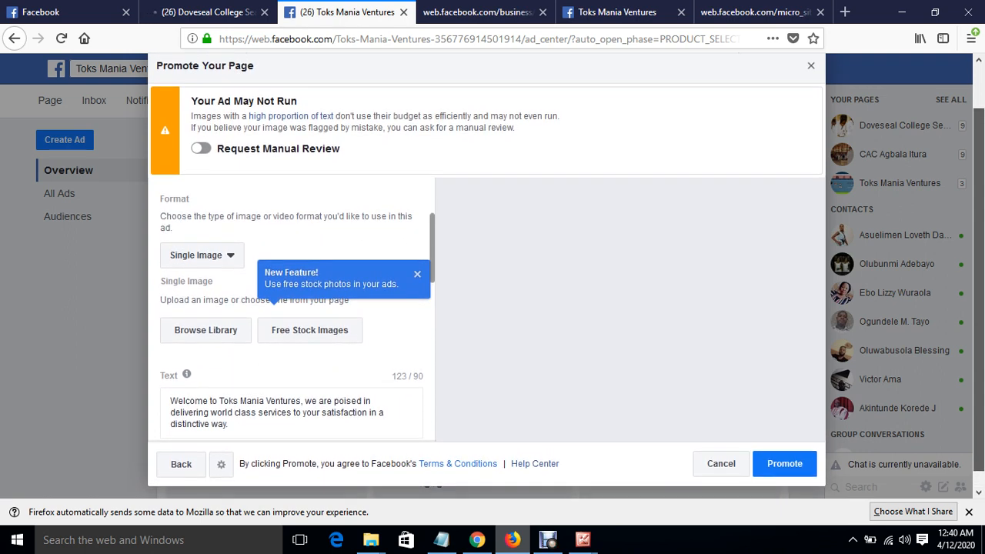
scroll(485, 277, down, 1)
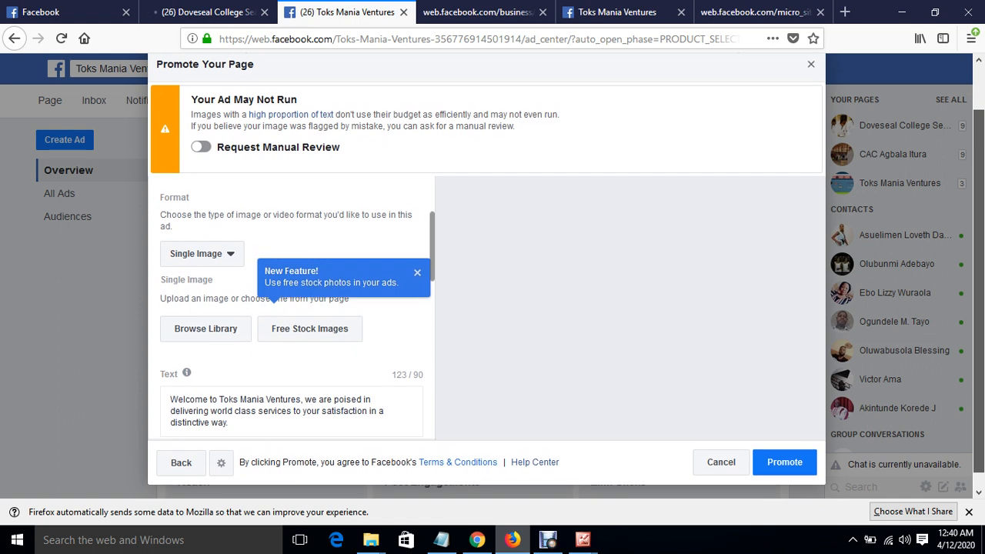
scroll(485, 277, down, 1)
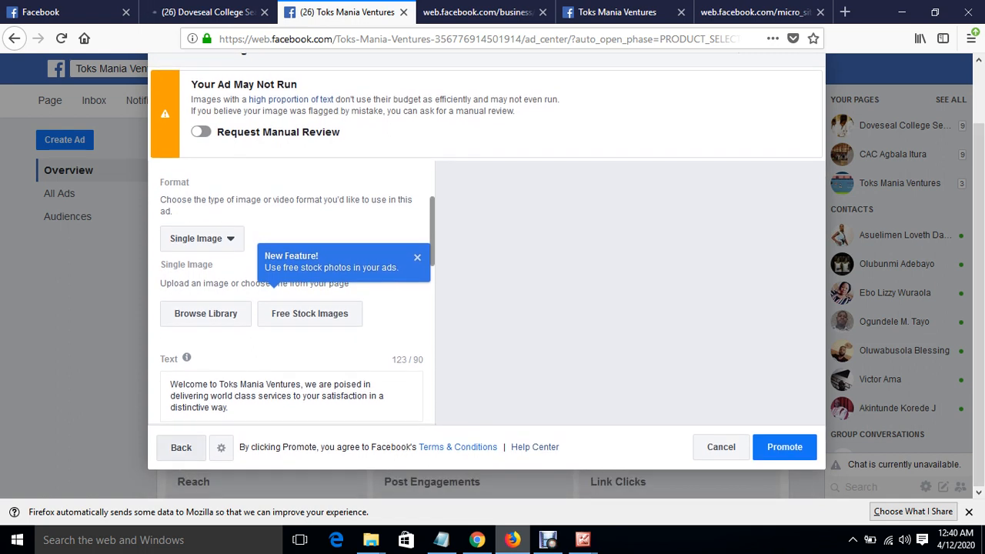
click(182, 448)
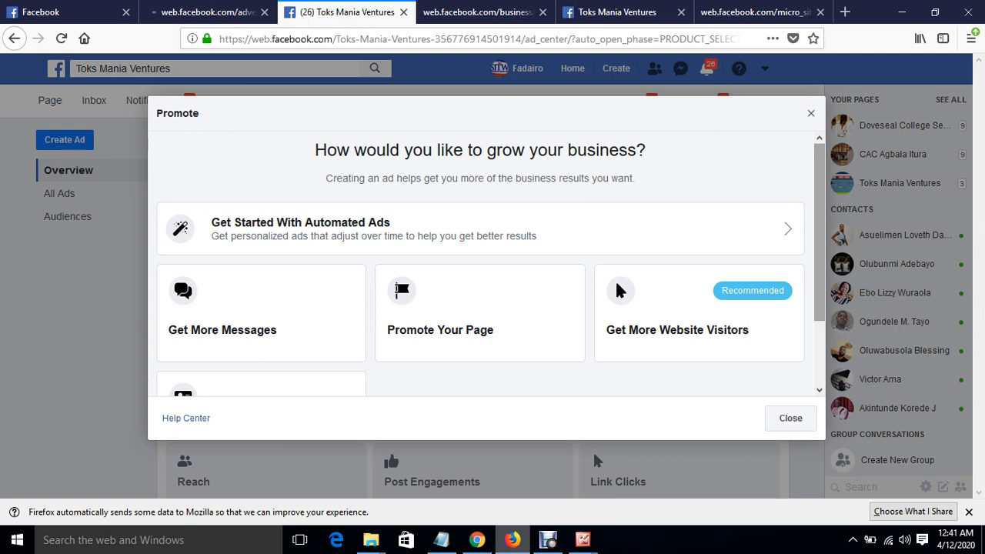
scroll(693, 261, down, 1)
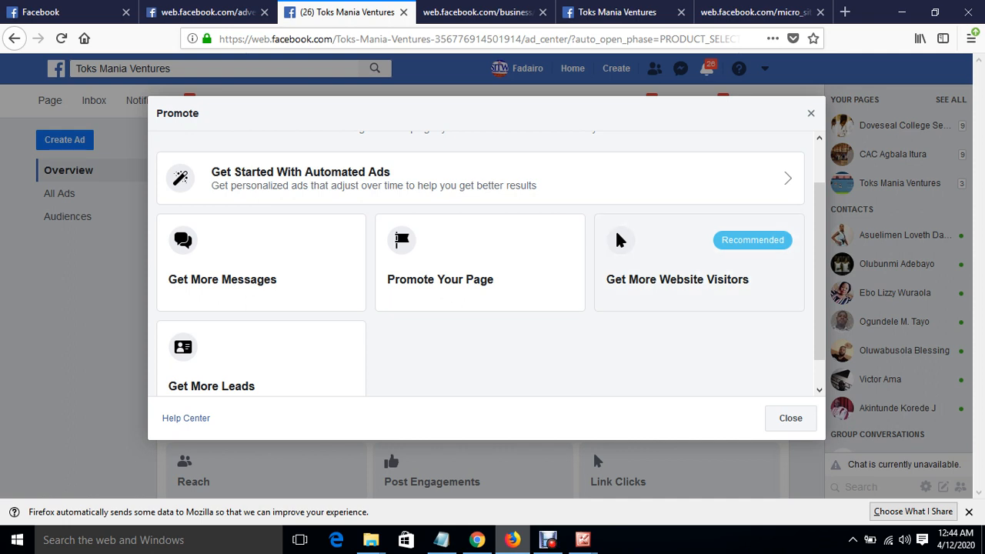
click(616, 234)
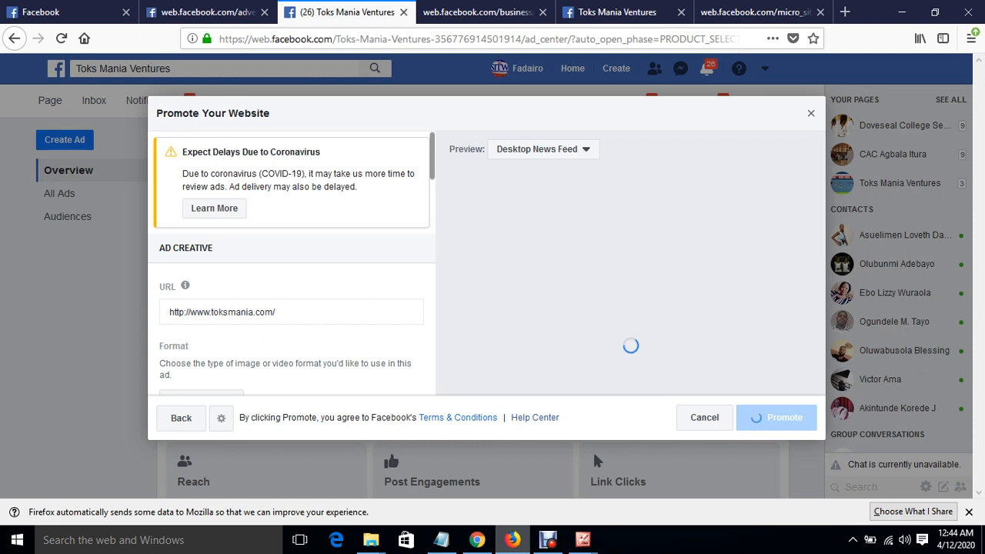
- Look through the whole Promote Your Website form and return to its ad creative section
scroll(292, 266, down, 3)
scroll(291, 267, down, 10)
scroll(292, 266, down, 8)
scroll(292, 267, up, 18)
scroll(292, 266, up, 5)
drag(432, 157, 431, 159)
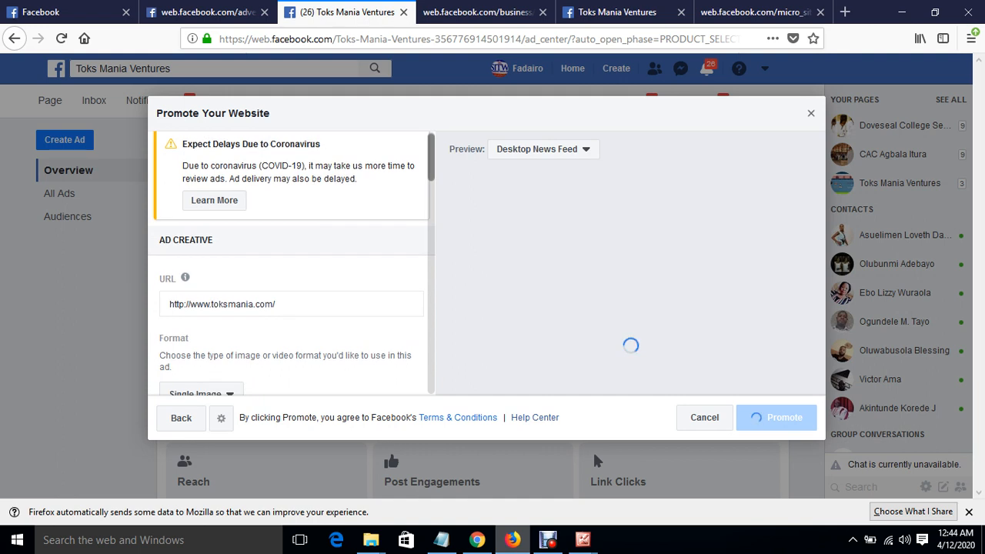
drag(432, 158, 432, 158)
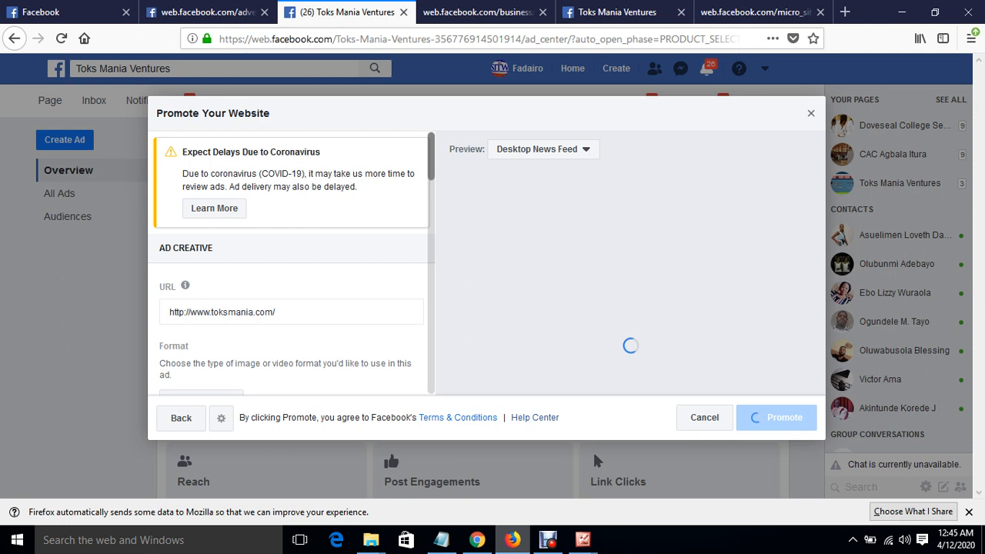
drag(431, 156, 431, 168)
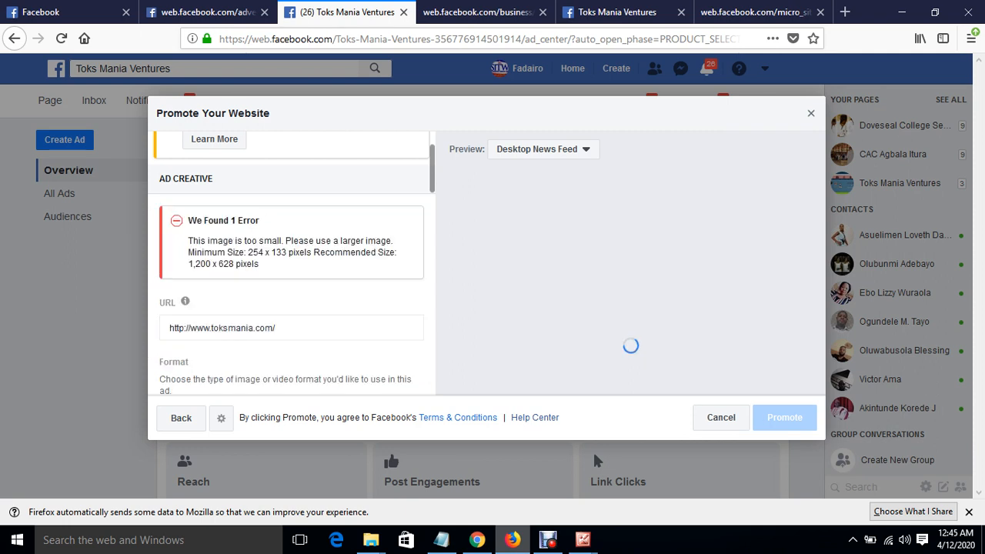
- Review the website ad's URL and image settings and display the available ad formats
scroll(292, 263, down, 2)
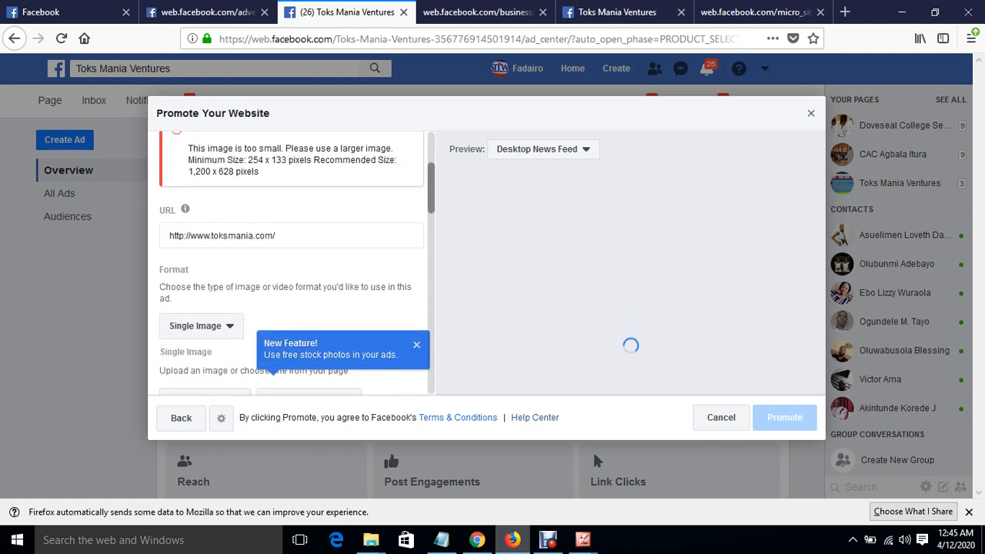
drag(431, 188, 431, 181)
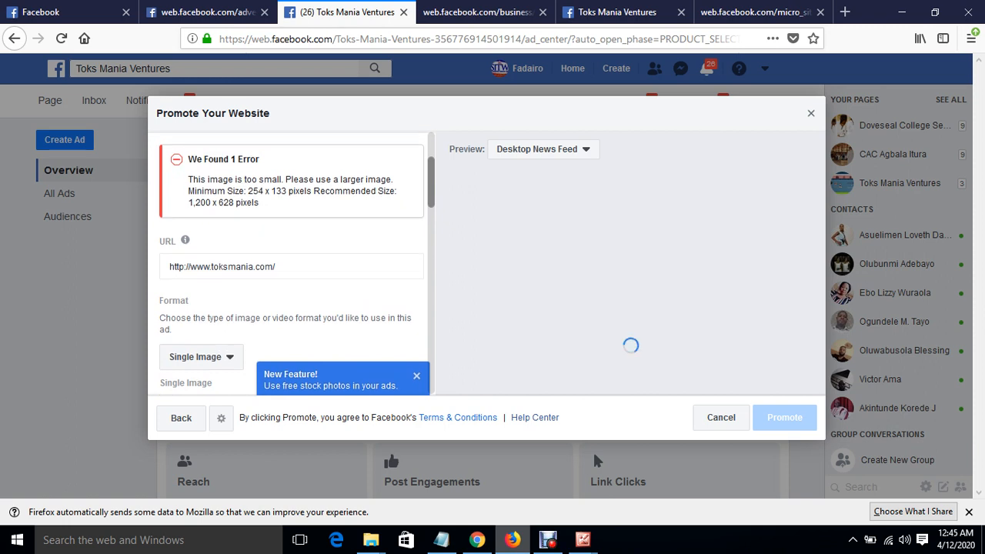
drag(431, 181, 431, 178)
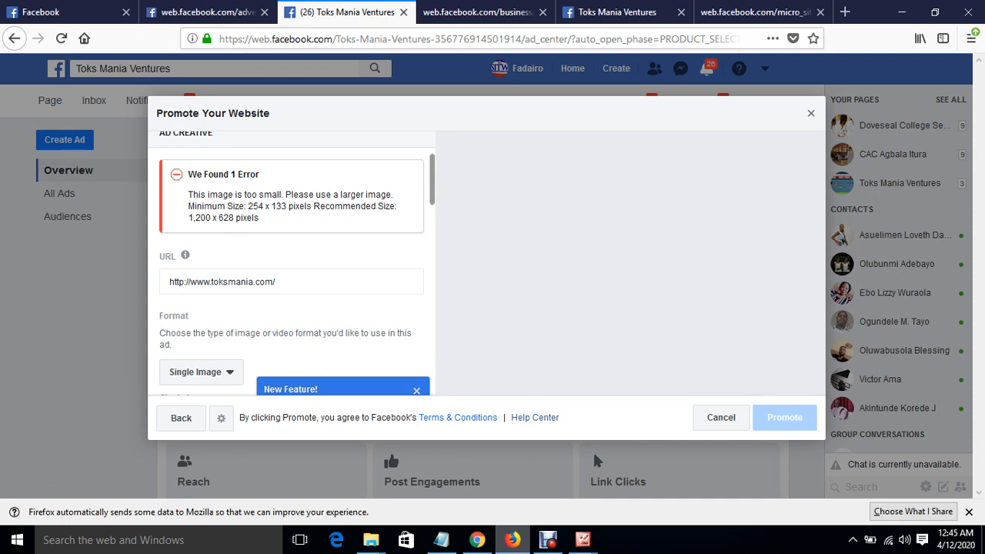
drag(432, 180, 432, 184)
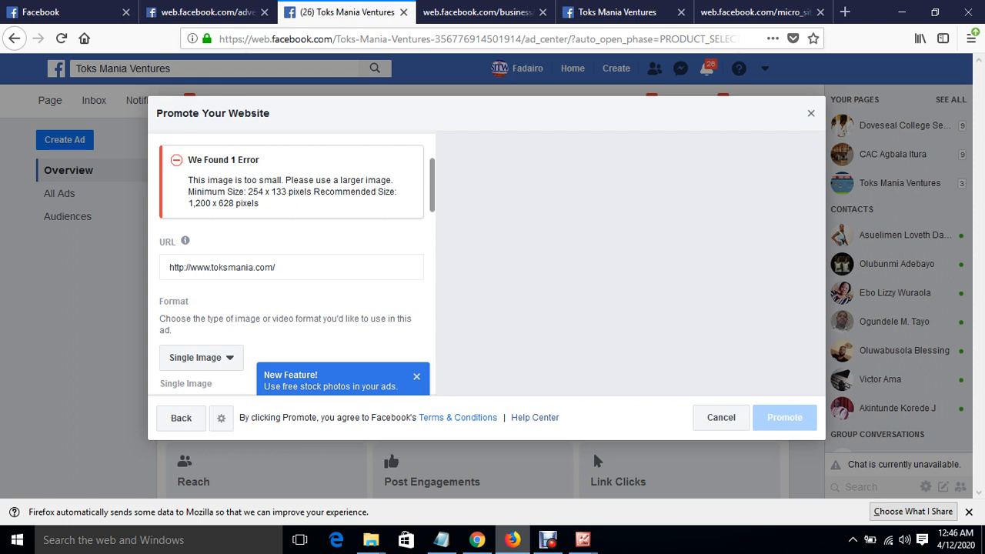
scroll(292, 264, down, 1)
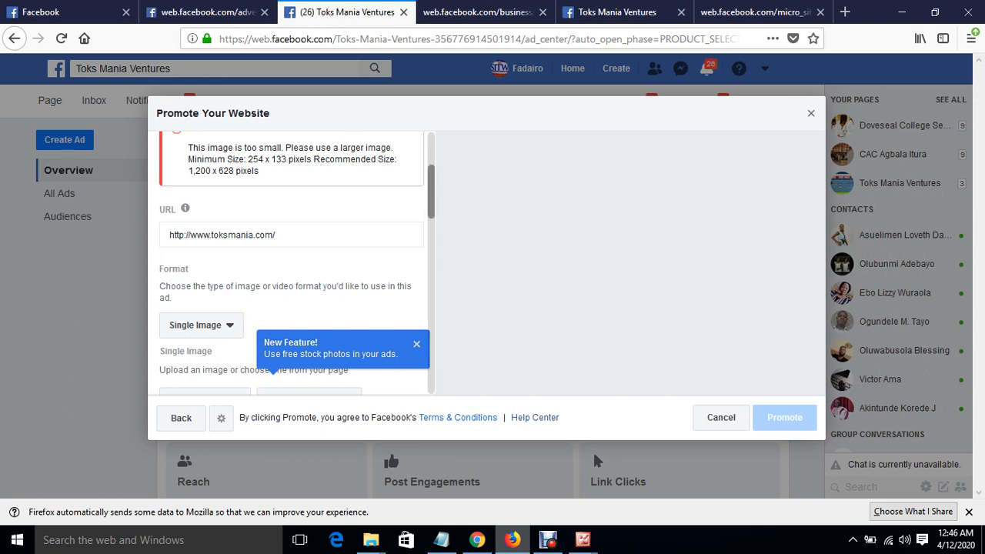
scroll(297, 264, down, 2)
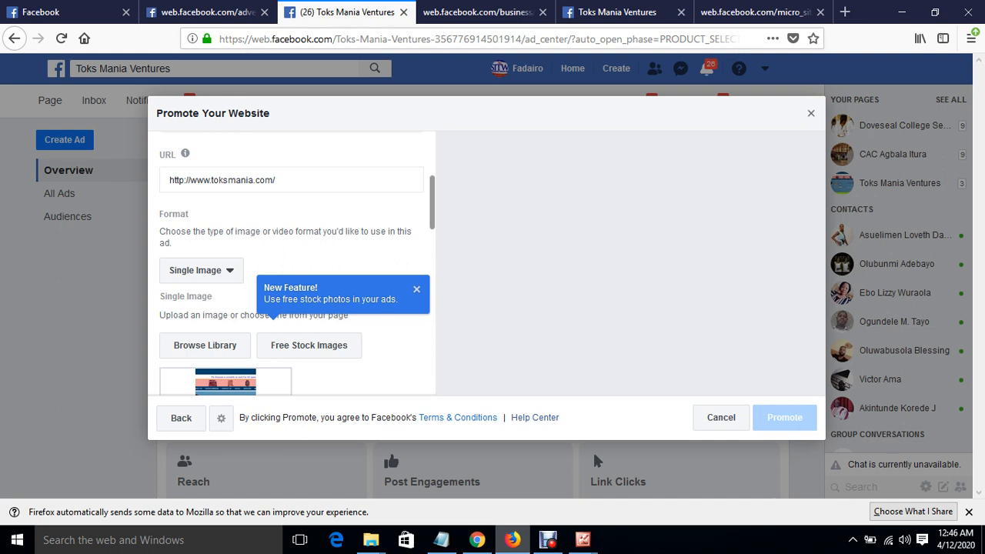
drag(433, 202, 433, 208)
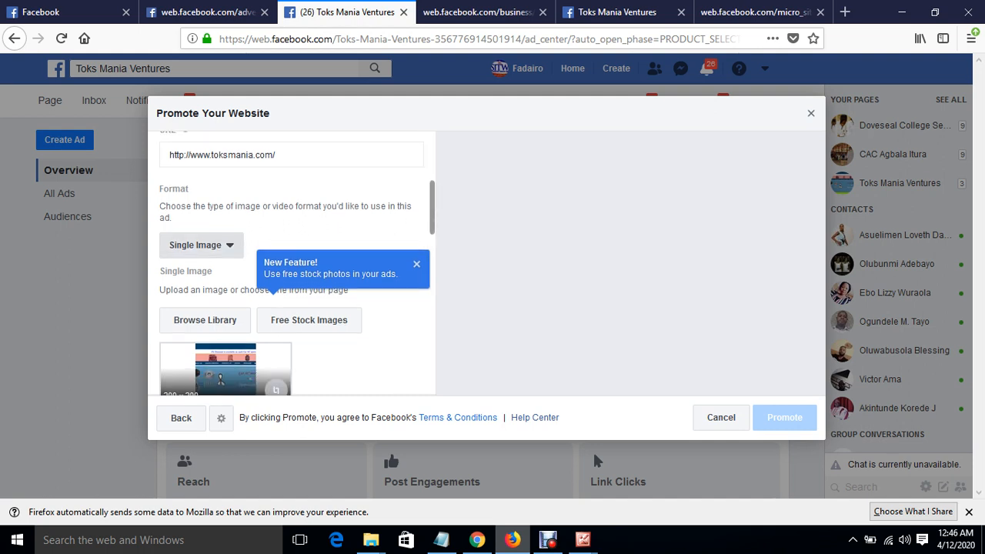
click(201, 245)
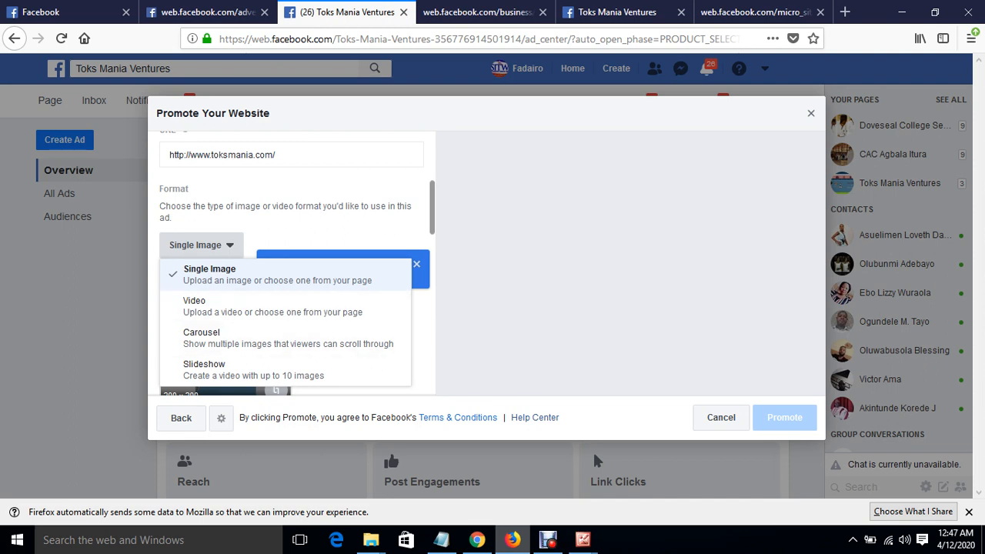
- Switch to Microsoft Office 2010 to view the Nest Spa and Suites Hotel flyer and return to the ad form in Firefox
mouse_move(582, 539)
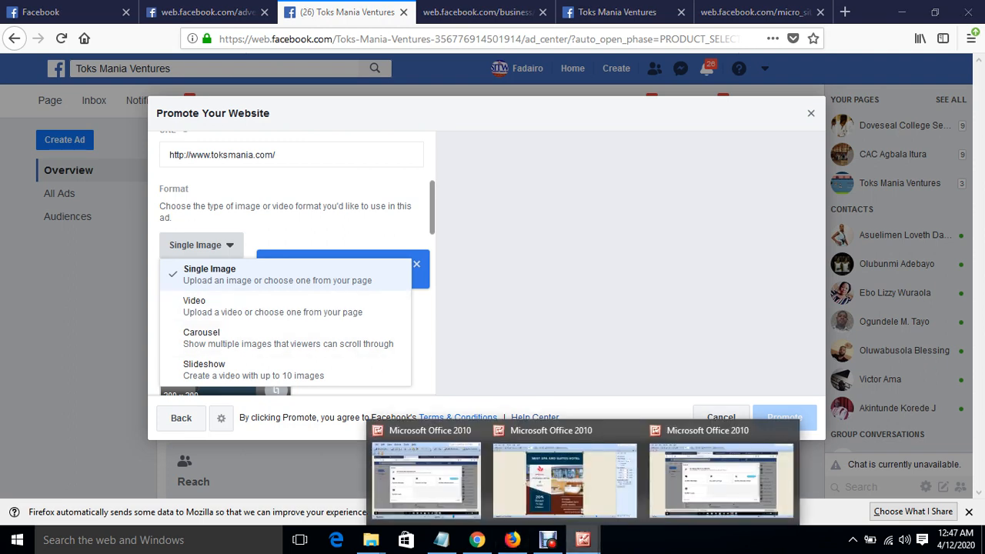
click(557, 462)
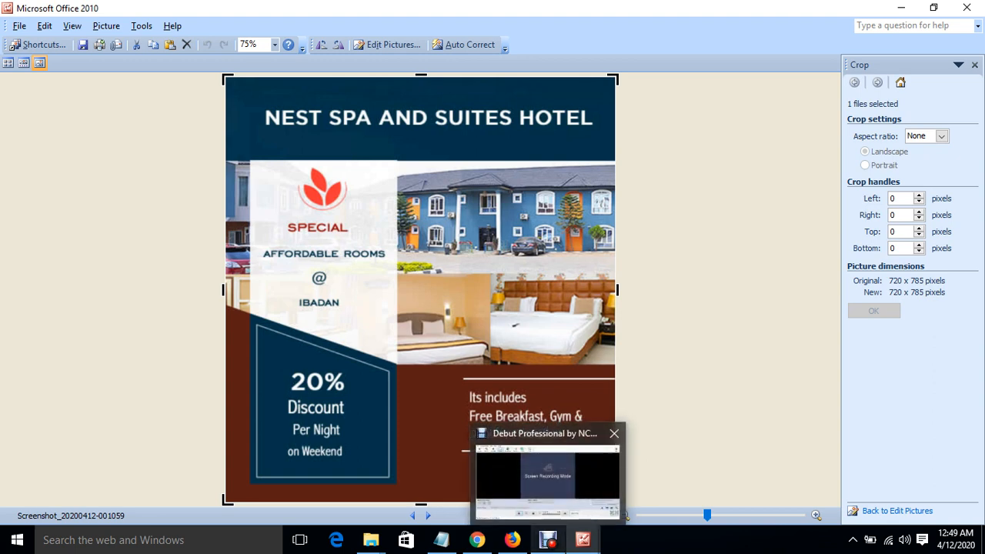
click(548, 541)
click(548, 541)
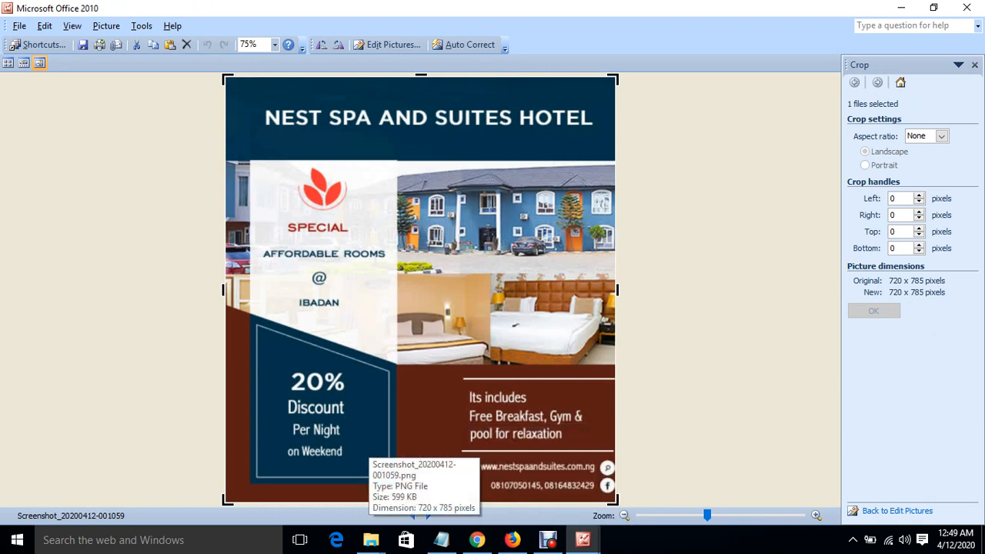
mouse_move(477, 540)
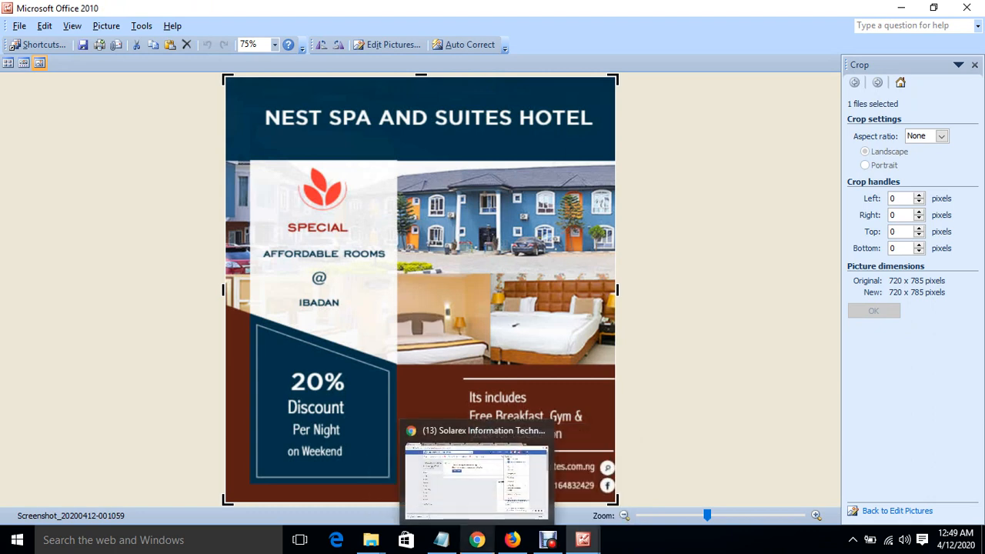
click(476, 473)
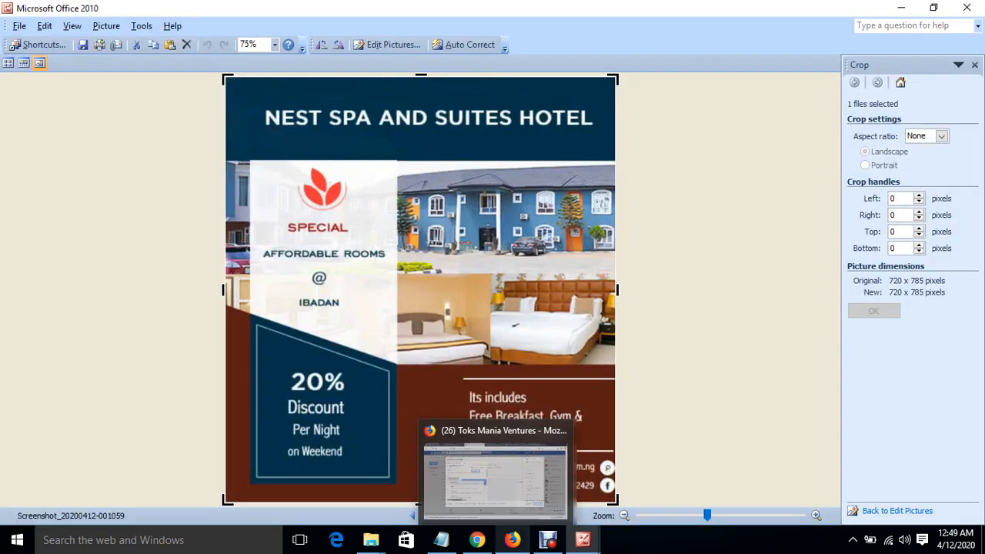
mouse_move(512, 541)
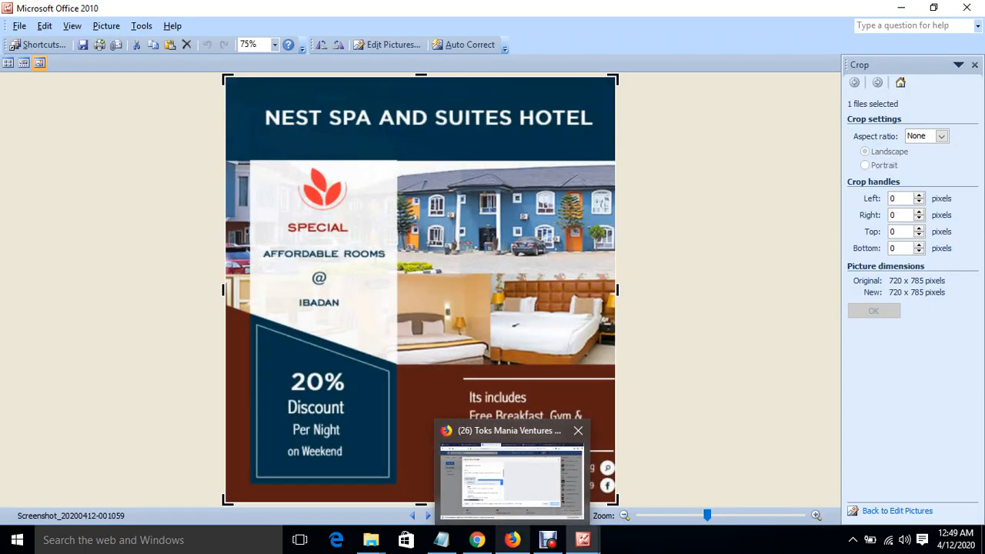
click(511, 476)
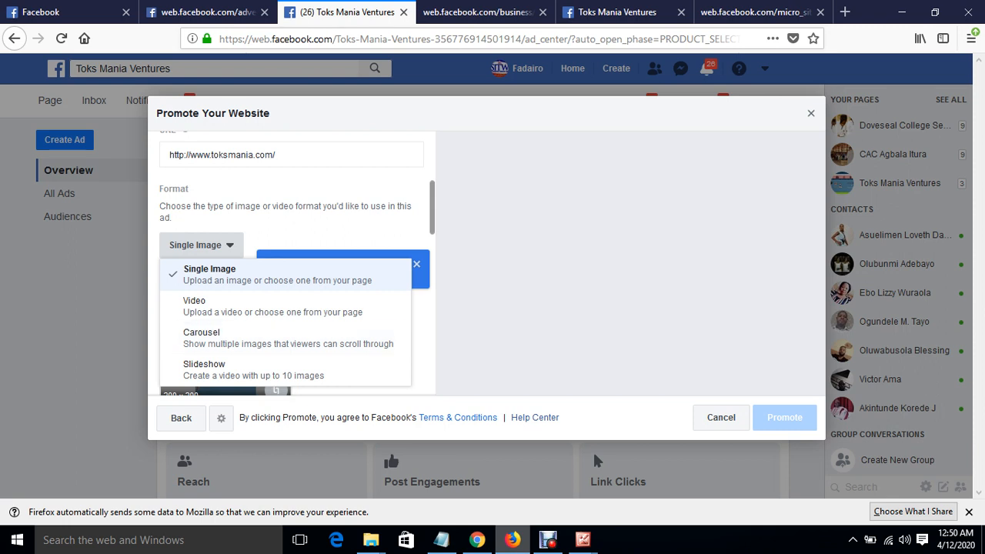
- Check the ad format choices again and examine the image, headline, text and call to action fields below
mouse_move(432, 208)
mouse_down()
mouse_move(432, 218)
mouse_move(432, 196)
mouse_move(432, 237)
mouse_move(432, 208)
mouse_move(432, 226)
mouse_move(432, 216)
mouse_up()
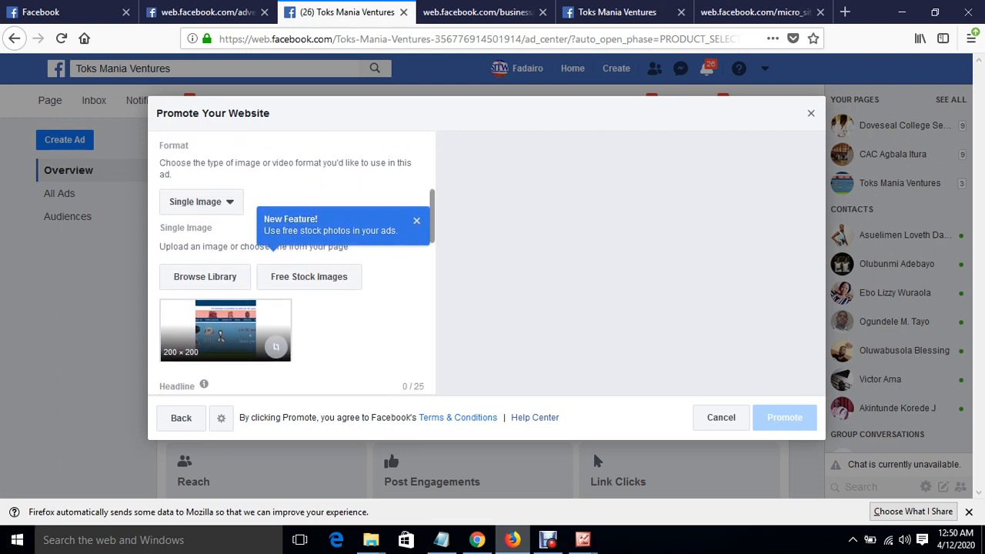
click(201, 201)
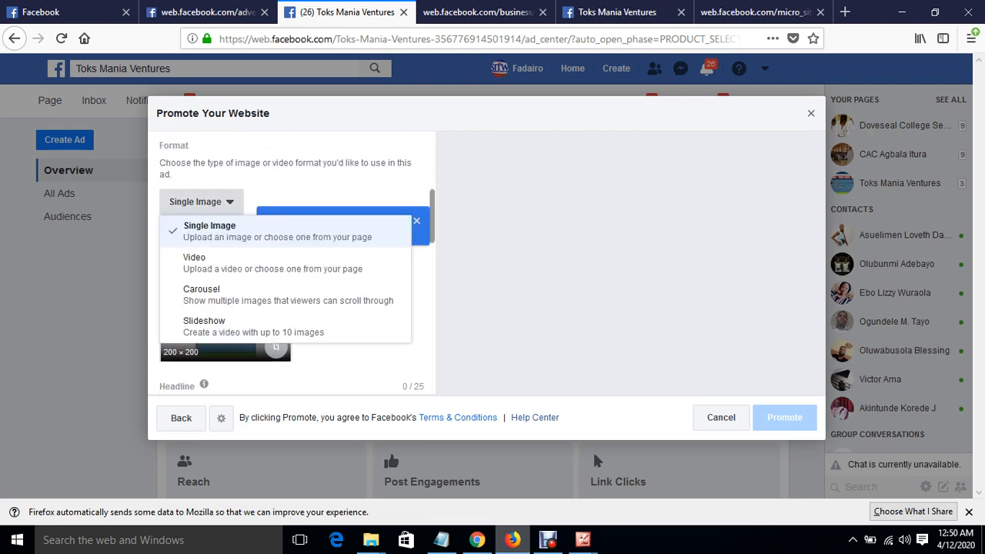
click(202, 201)
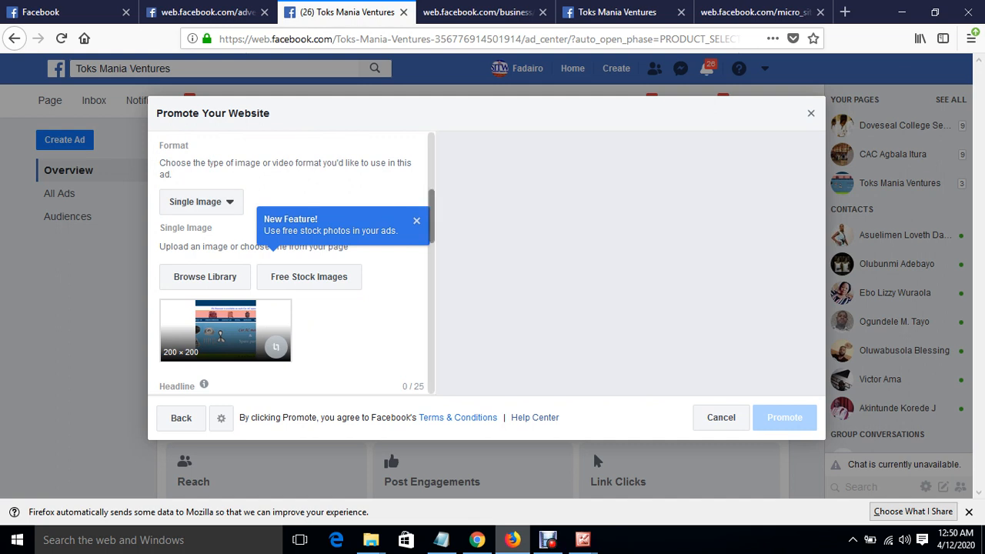
scroll(293, 261, down, 1)
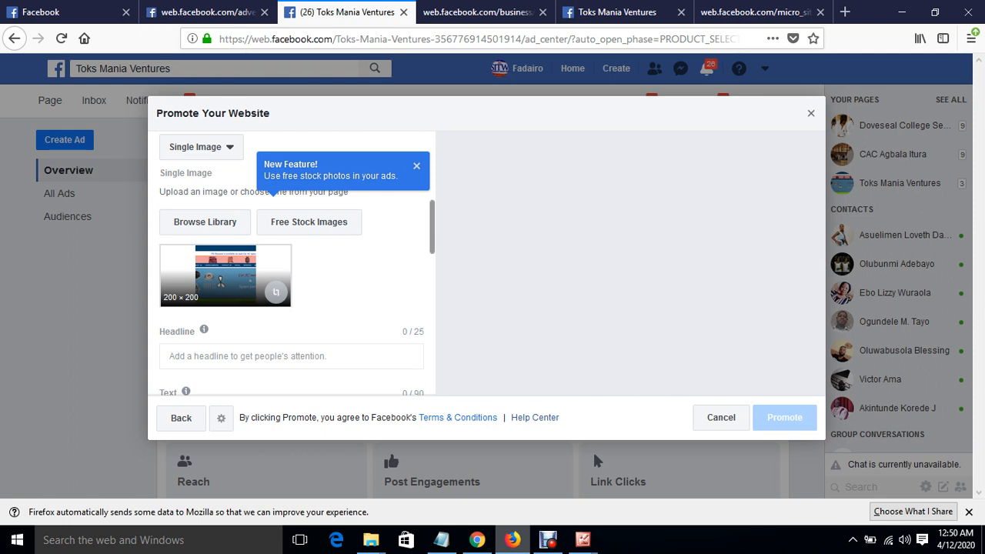
scroll(297, 263, down, 3)
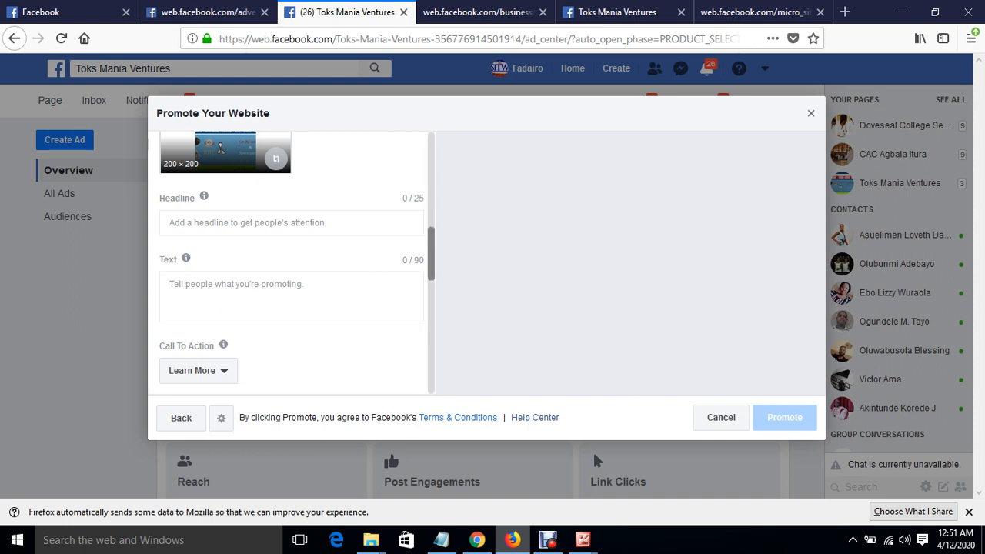
drag(432, 254, 432, 247)
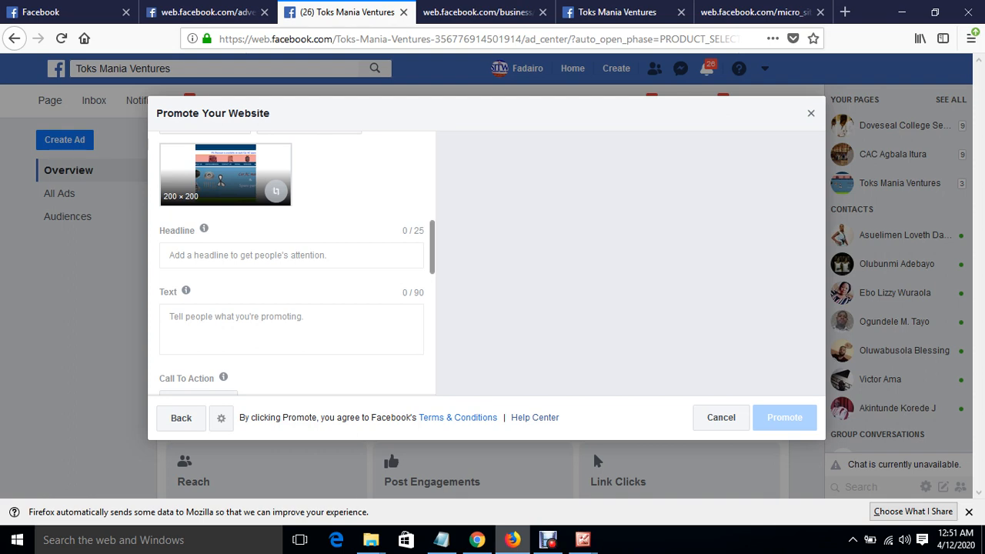
- Compare the hotel flyer in Microsoft Office 2010 with the headline and text fields of the website ad in Firefox
mouse_move(583, 539)
click(569, 458)
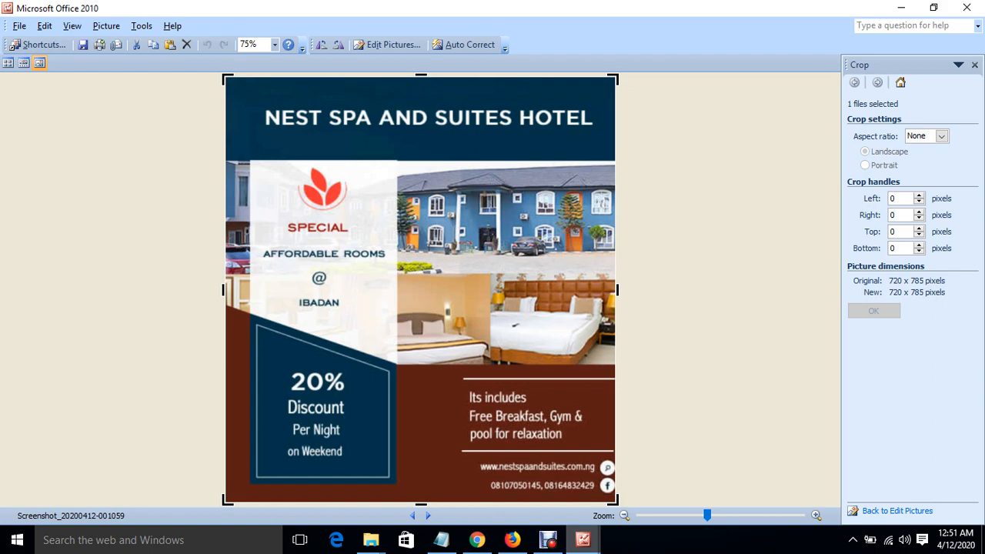
click(512, 539)
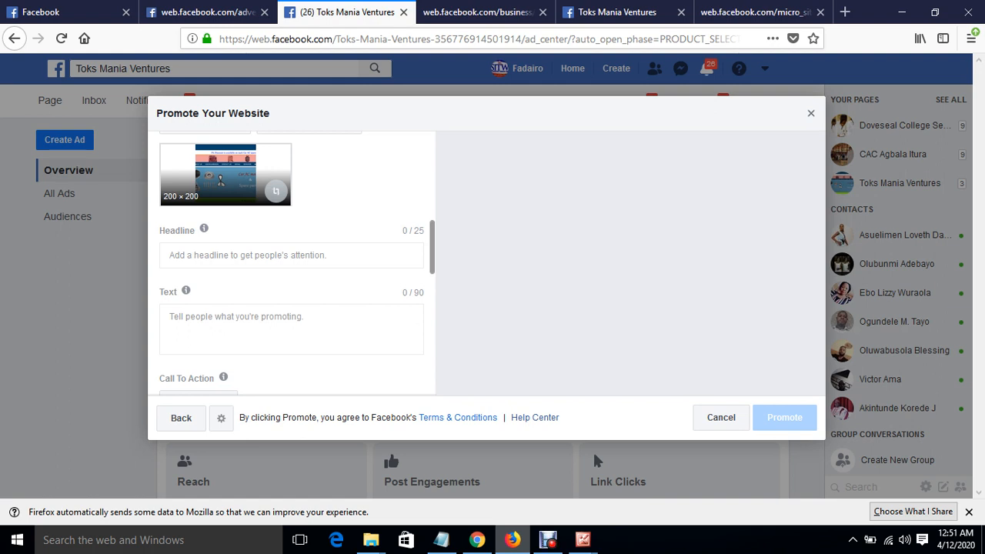
- Display the call to action choices for the website ad and keep Learn More selected
scroll(292, 262, down, 3)
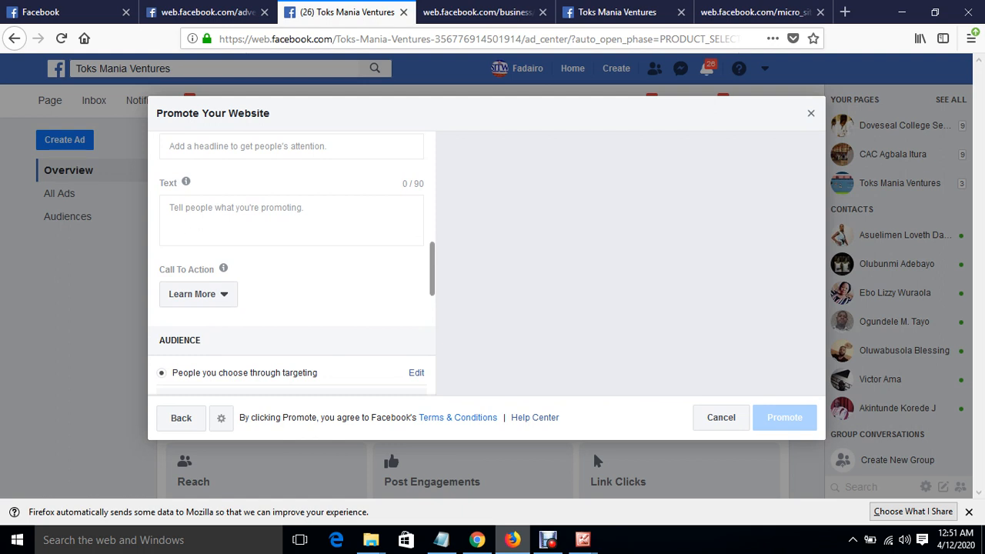
click(198, 294)
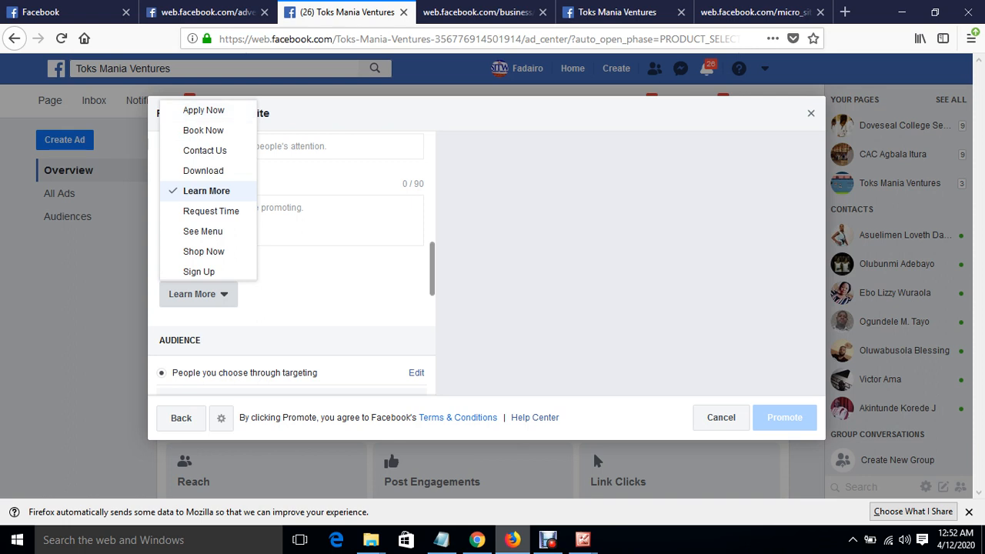
scroll(292, 261, down, 3)
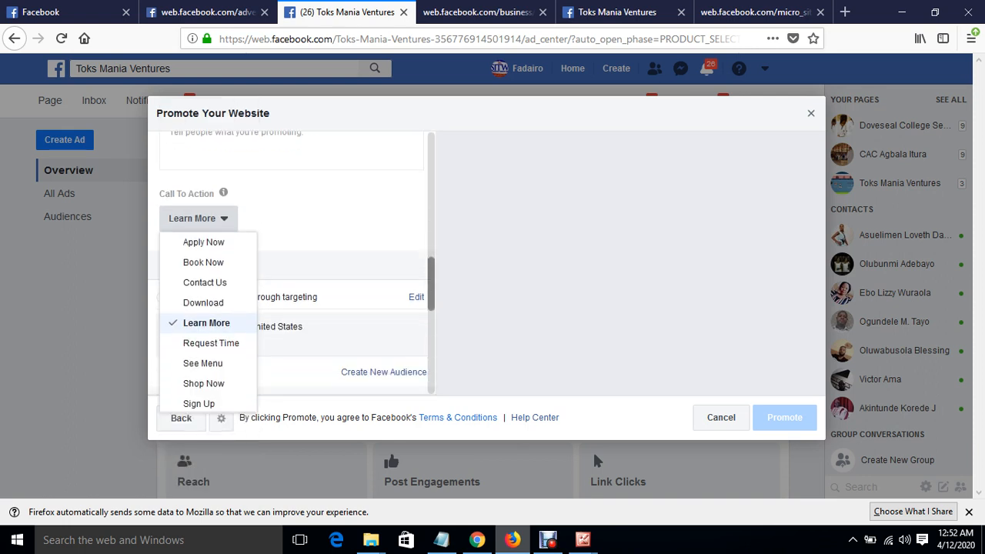
drag(431, 287, 431, 295)
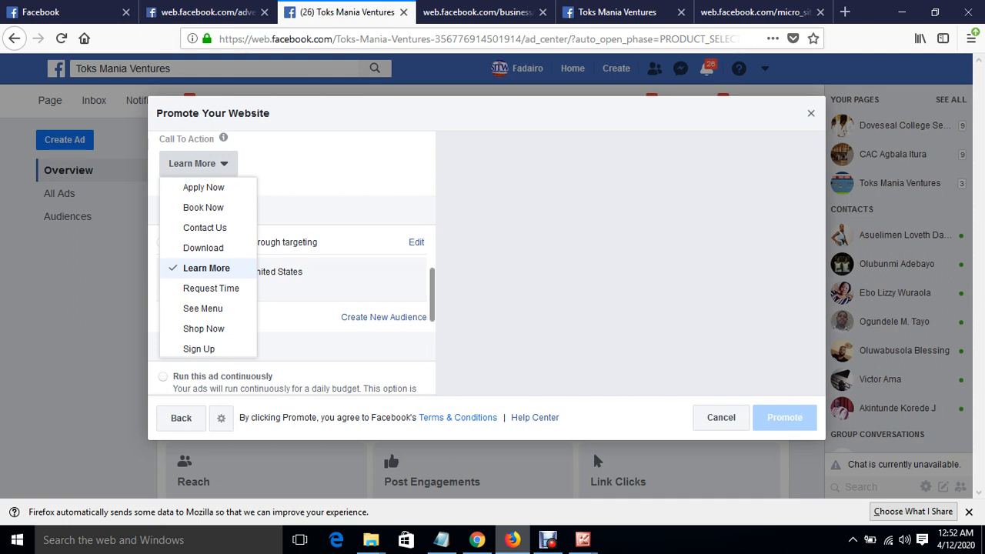
click(206, 268)
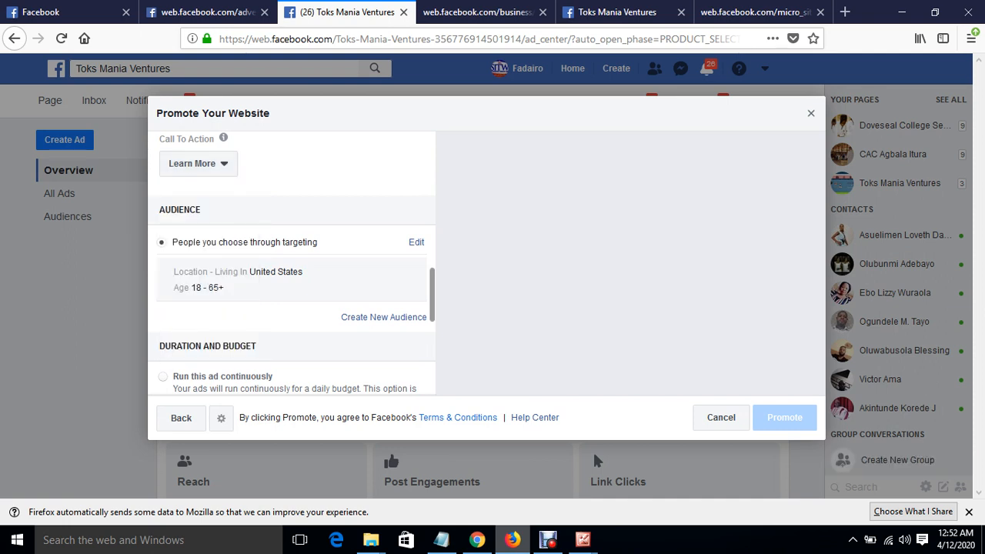
- Set the ad format to Carousel and examine the carousel section of the ad creative
scroll(292, 263, up, 5)
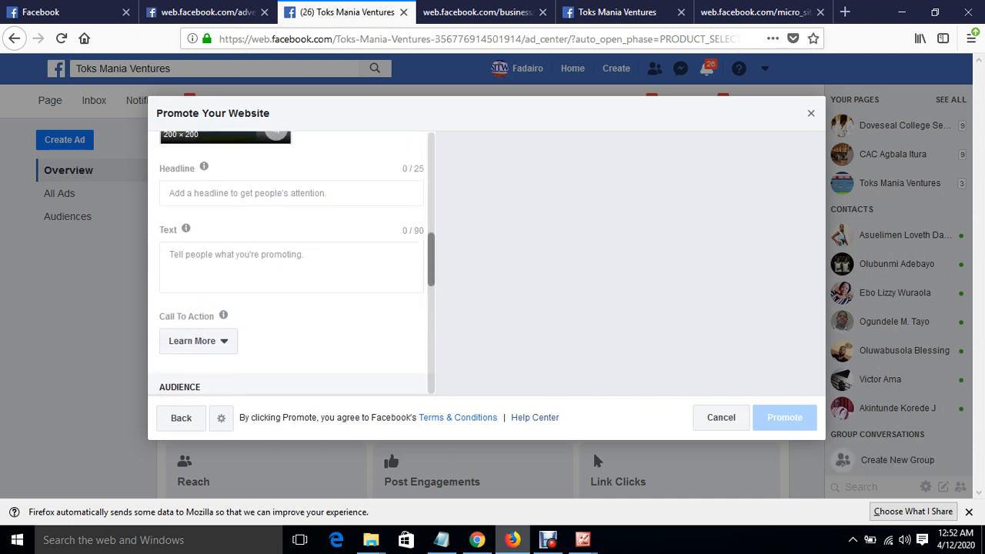
scroll(292, 264, up, 1)
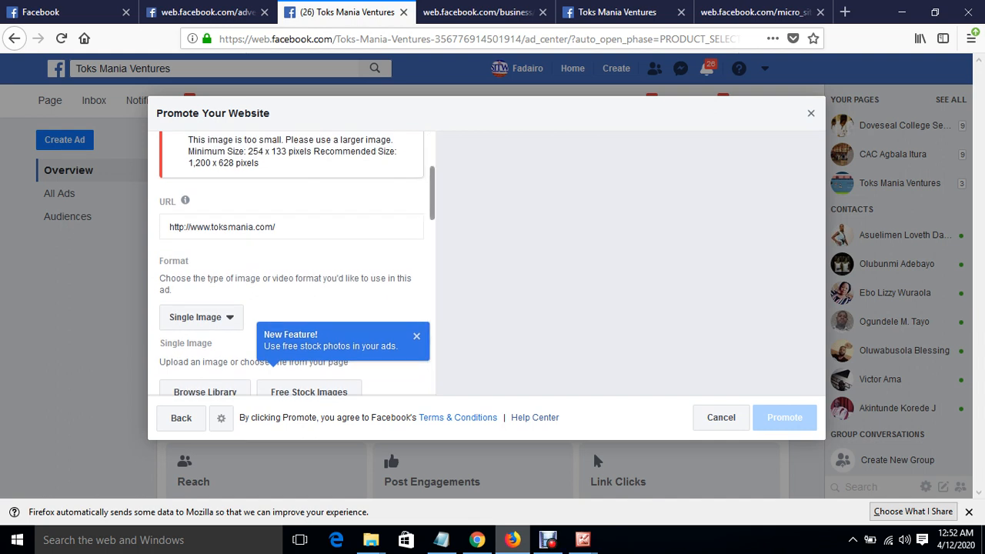
click(202, 317)
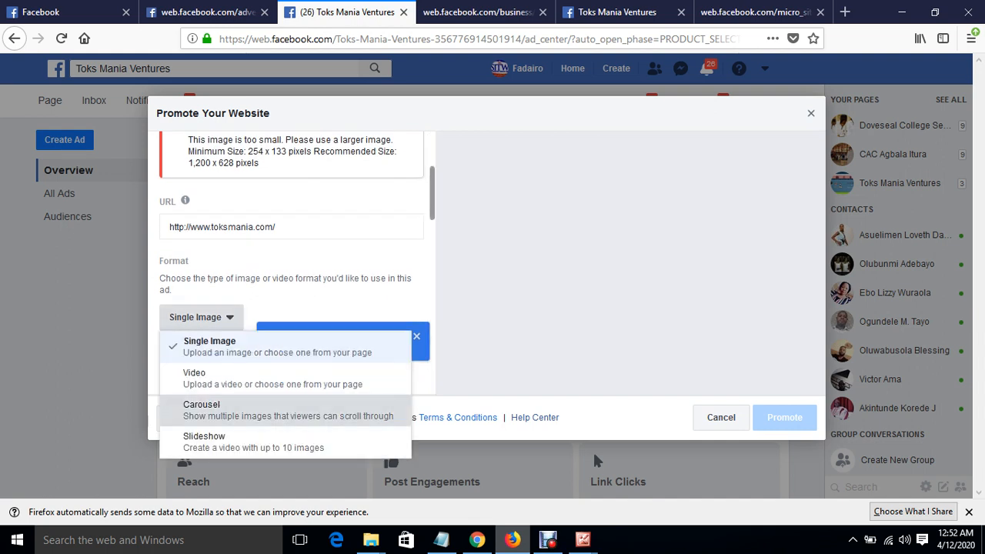
click(200, 404)
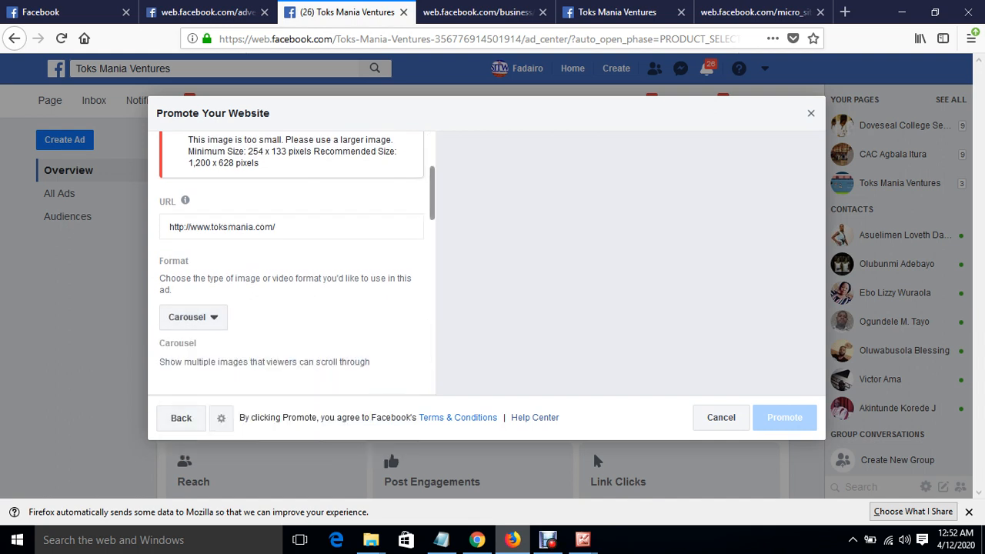
scroll(292, 263, down, 3)
scroll(292, 262, down, 3)
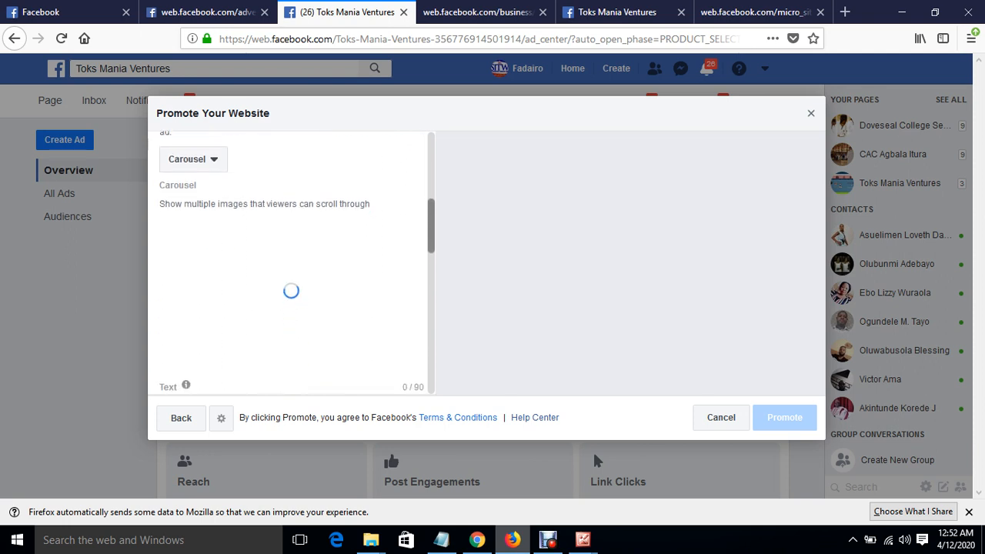
scroll(292, 262, up, 2)
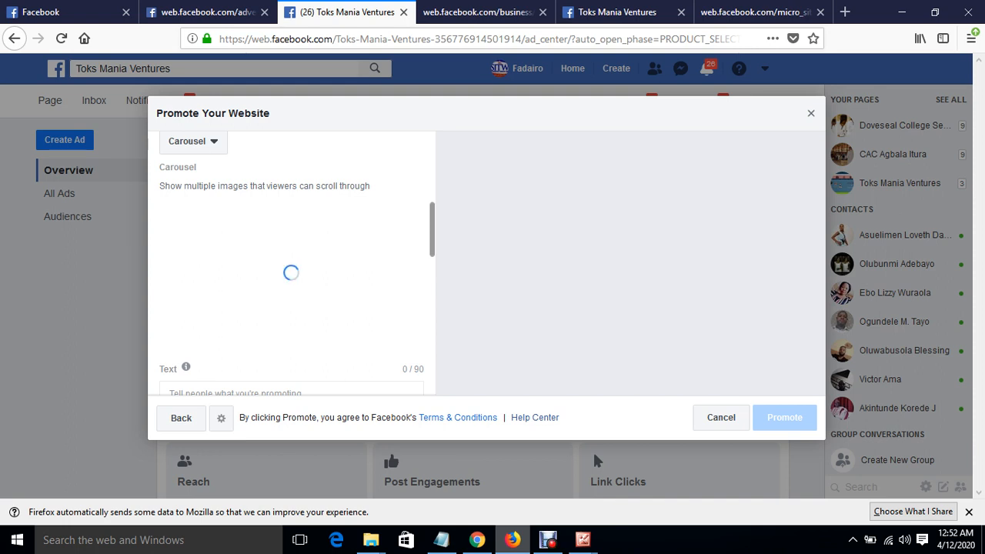
scroll(297, 262, up, 3)
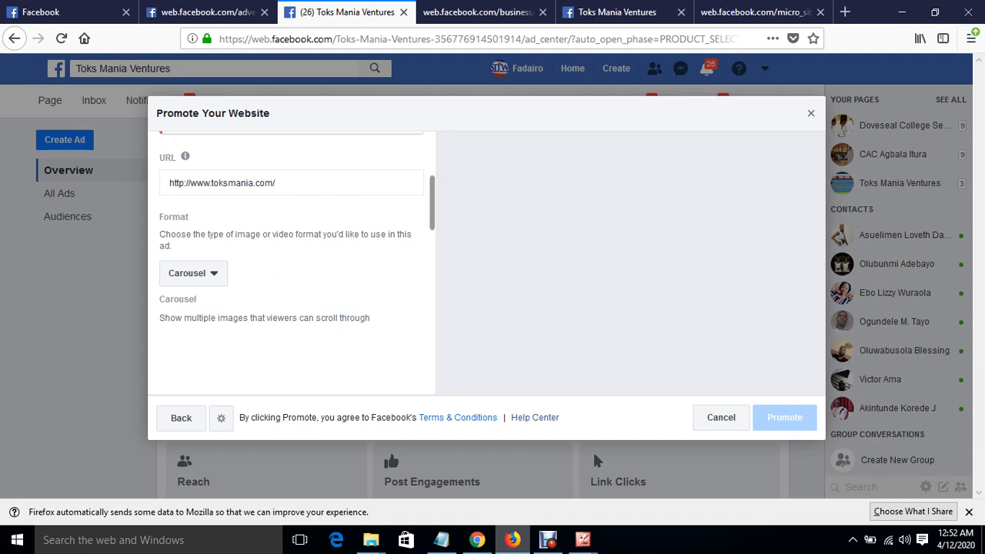
scroll(297, 261, down, 3)
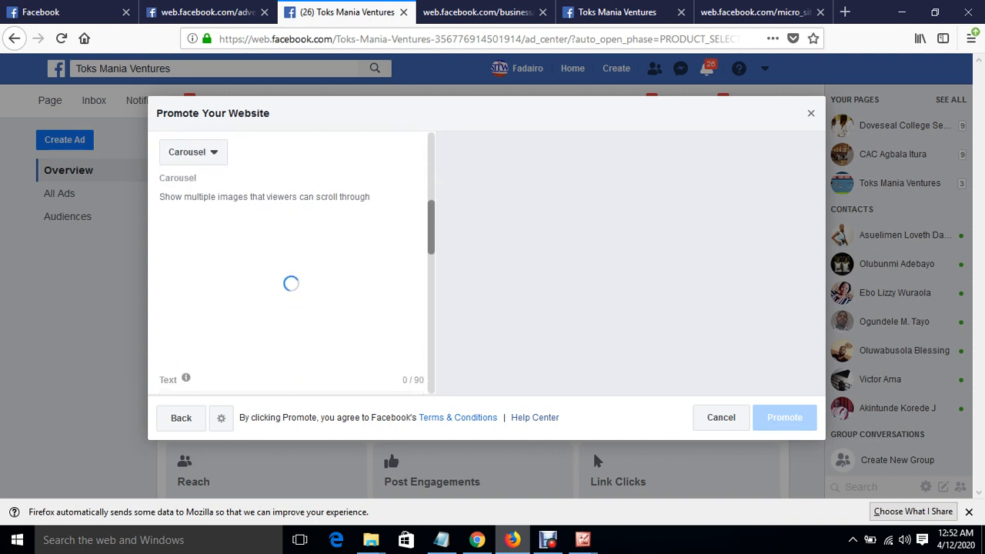
- Change the ad format back to Single Image
click(193, 152)
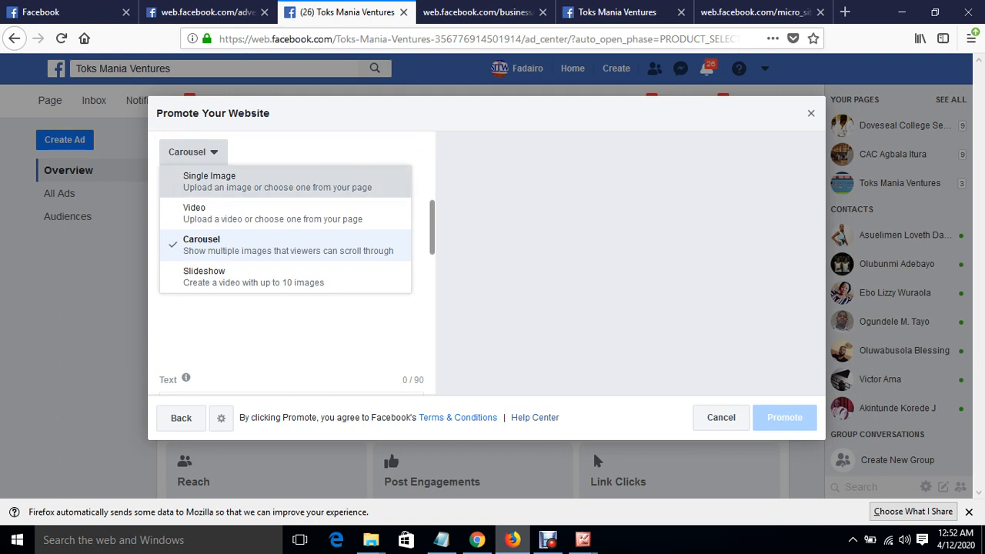
click(224, 181)
scroll(292, 262, down, 6)
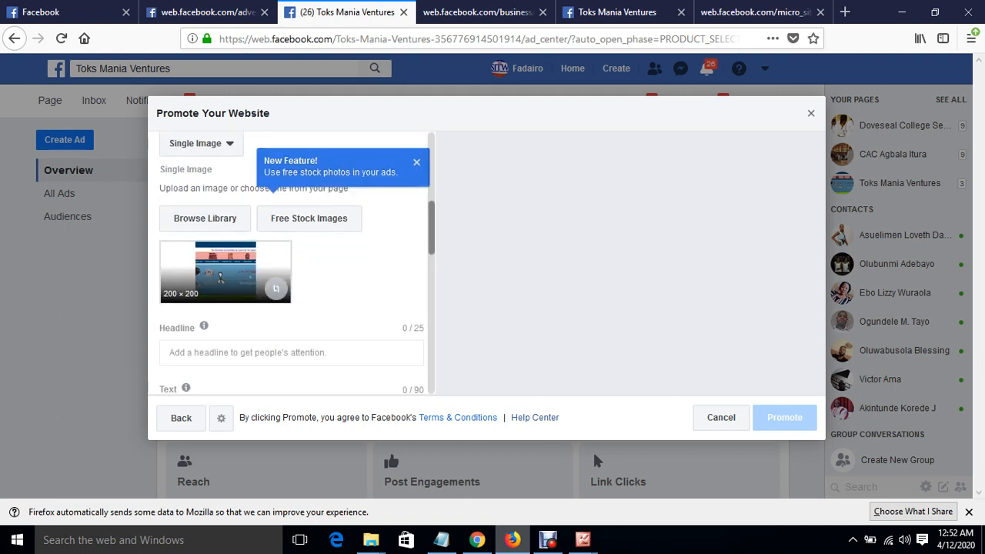
- Examine the audience section of the website ad, including its location and age targeting
scroll(293, 262, down, 2)
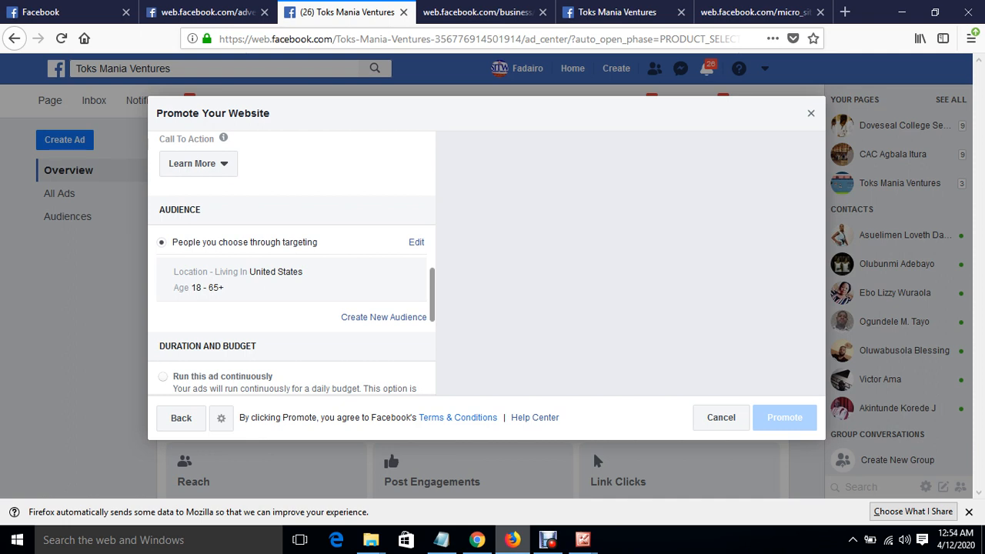
scroll(292, 263, down, 1)
scroll(292, 263, down, 1)
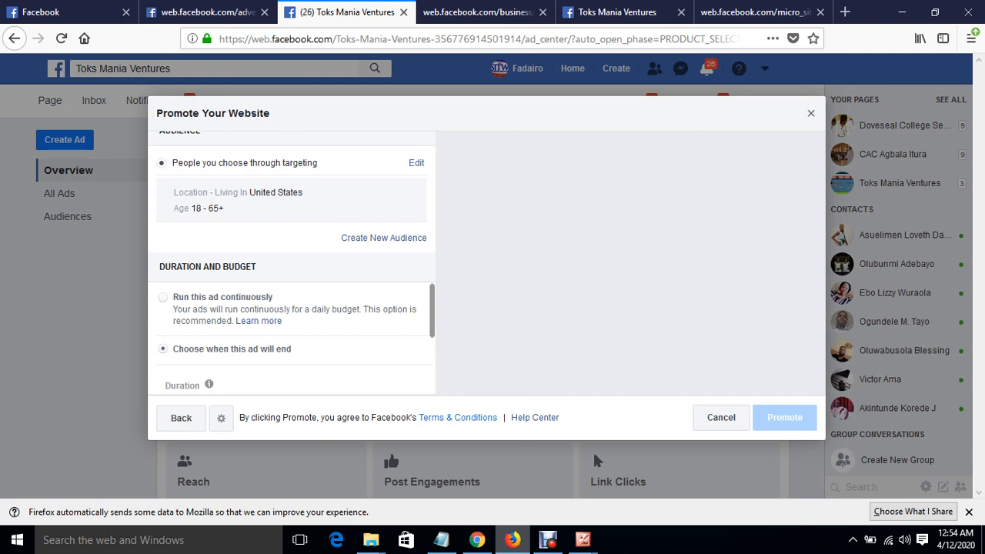
scroll(292, 263, down, 1)
scroll(291, 262, up, 2)
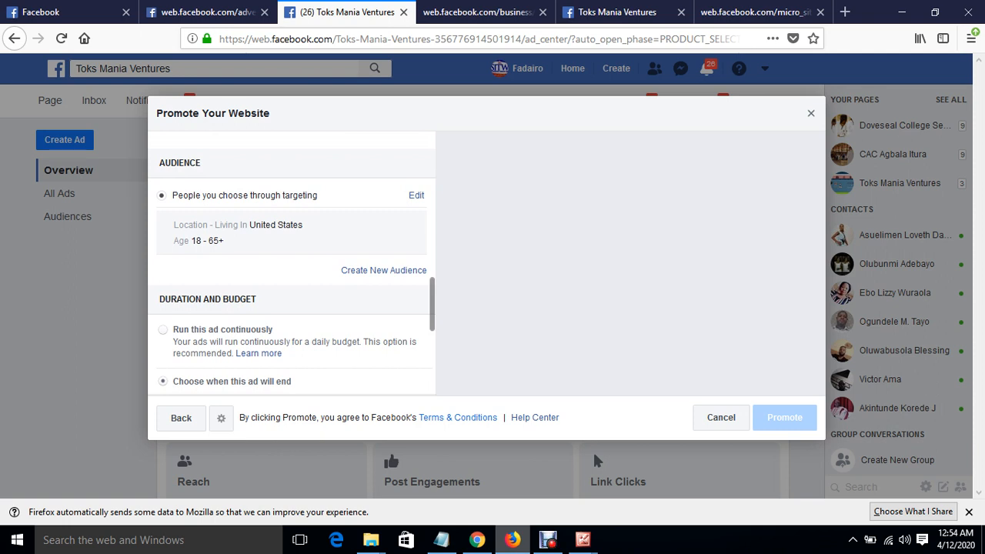
scroll(291, 263, down, 2)
scroll(292, 263, up, 4)
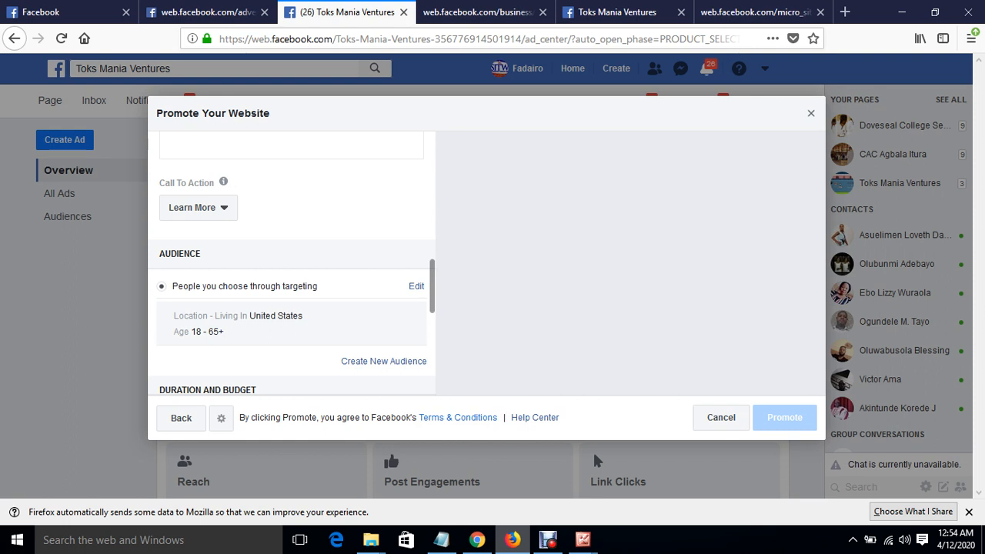
- Review the ad's duration, end date, daily budget and payment currency settings
scroll(292, 270, down, 3)
scroll(292, 270, down, 2)
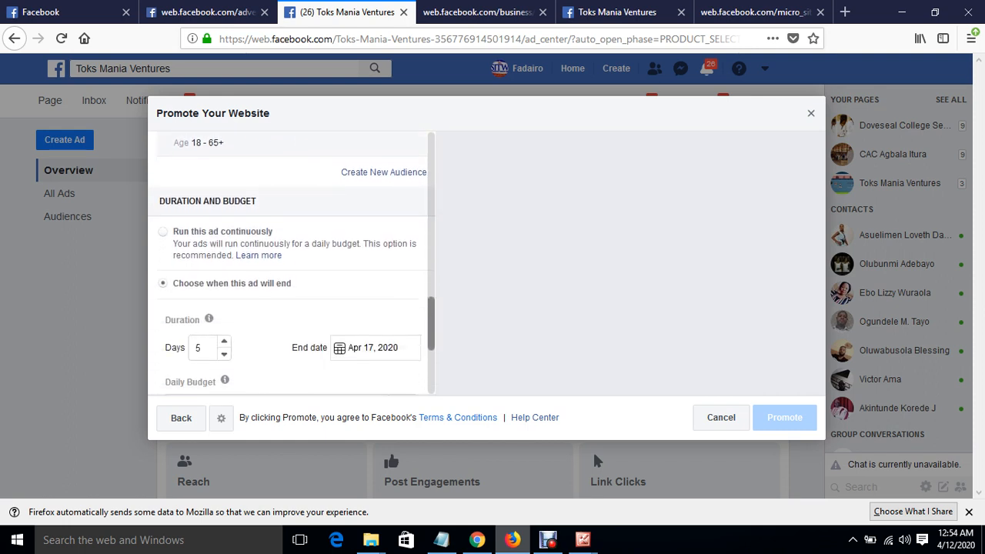
scroll(292, 269, down, 1)
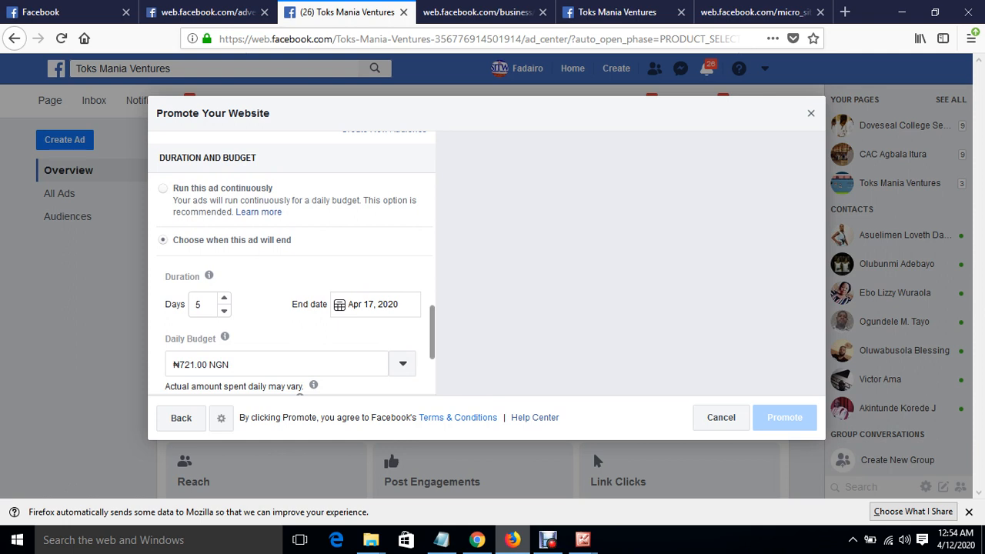
scroll(292, 261, down, 3)
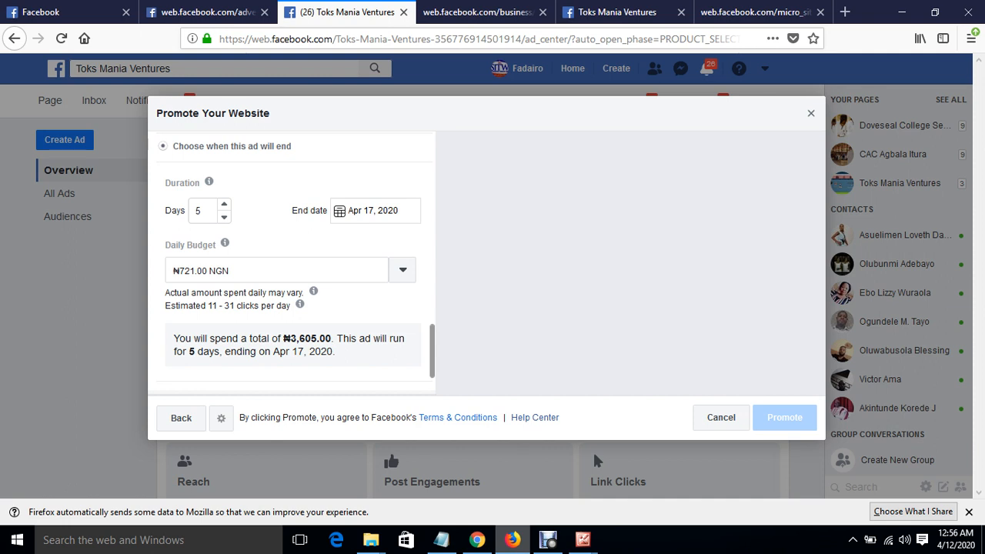
scroll(293, 262, down, 2)
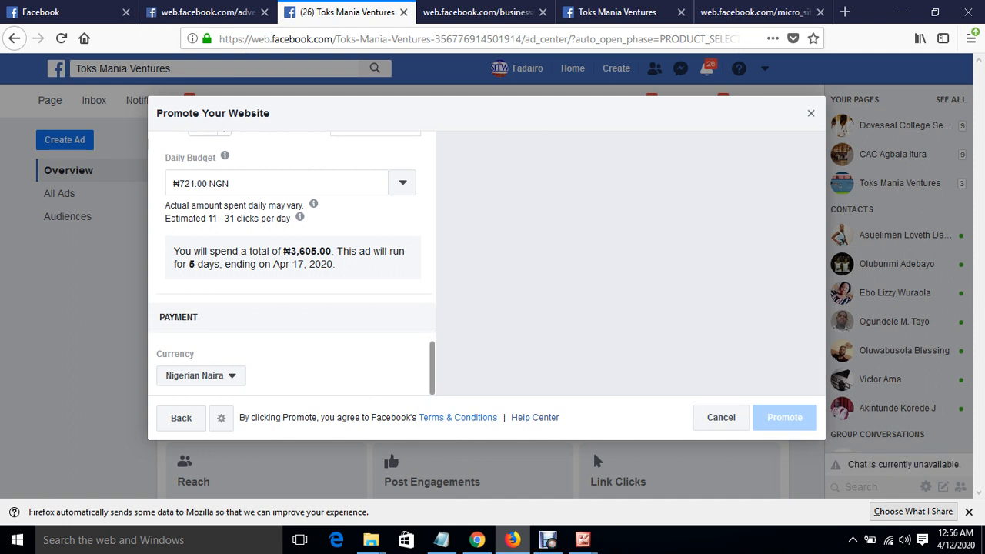
- Check the image error and URL in the ad creative section, and cancel the website ad without saving a draft
scroll(292, 263, up, 10)
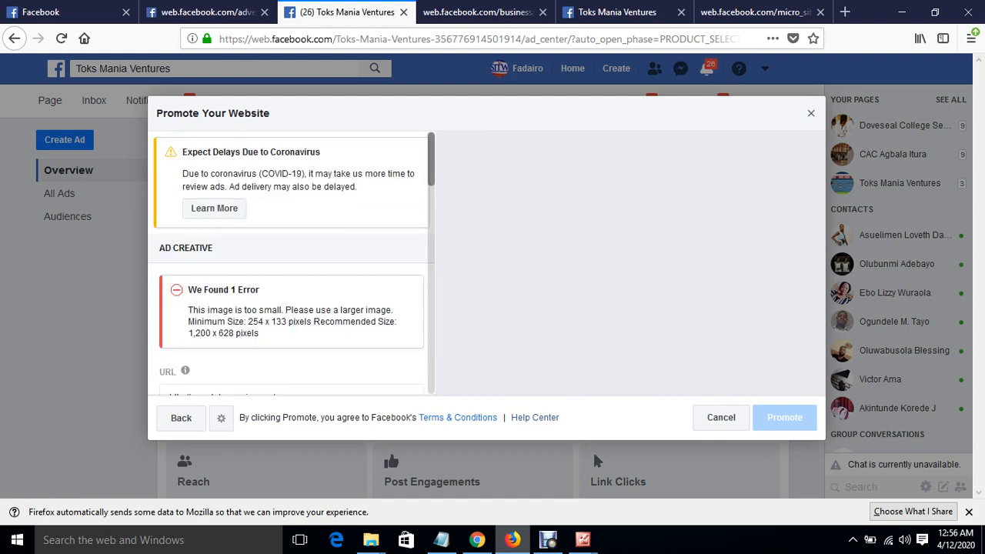
scroll(292, 264, down, 2)
scroll(291, 263, down, 2)
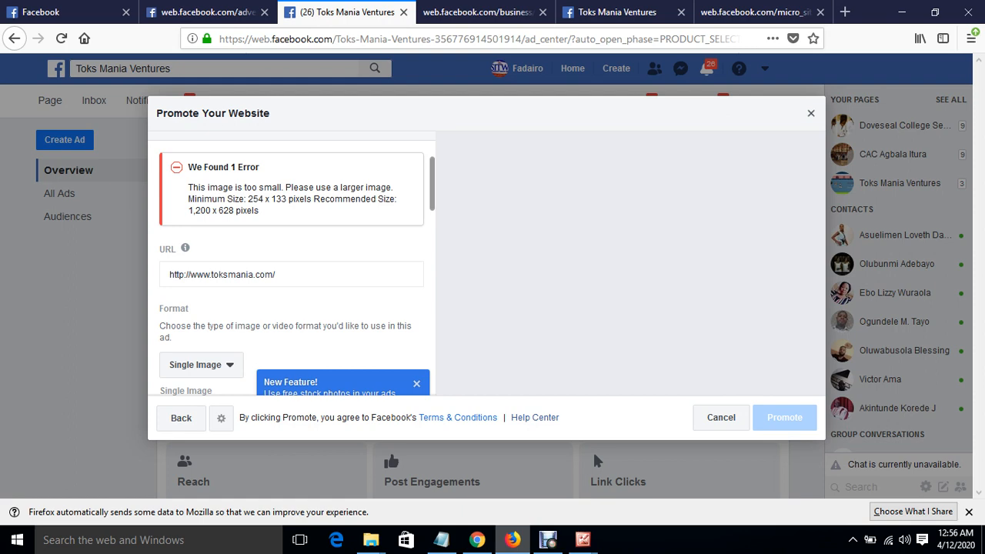
key(Escape)
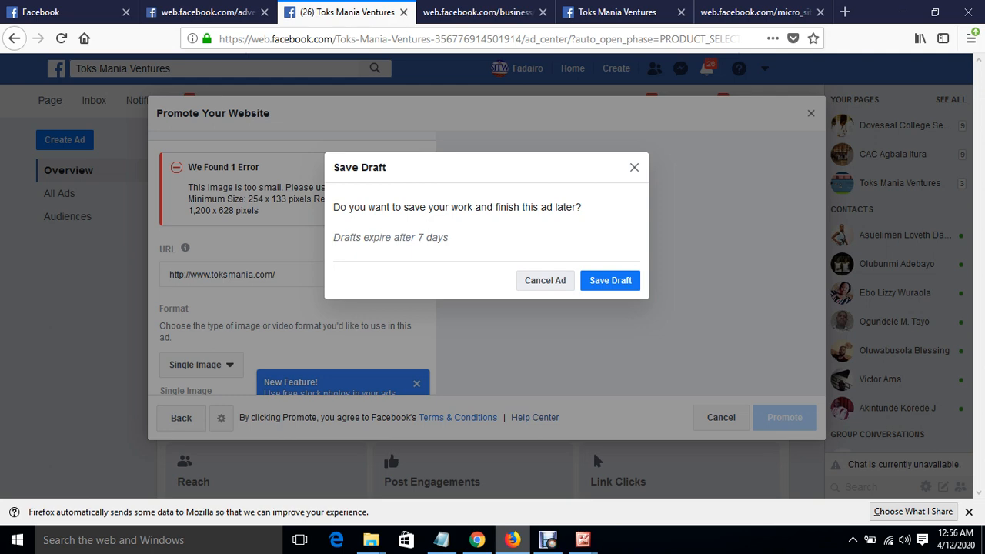
click(545, 280)
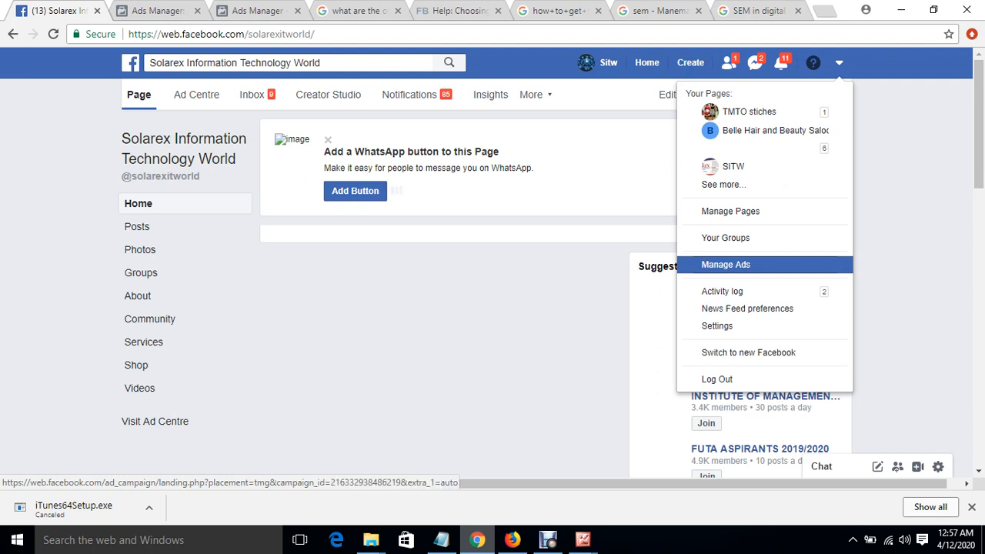
- Open the ad accounts overview through Manage Ads and view the edit page of the "Best Price for Iphones, Laptops and US manufactured Power Bank" campaign
click(726, 264)
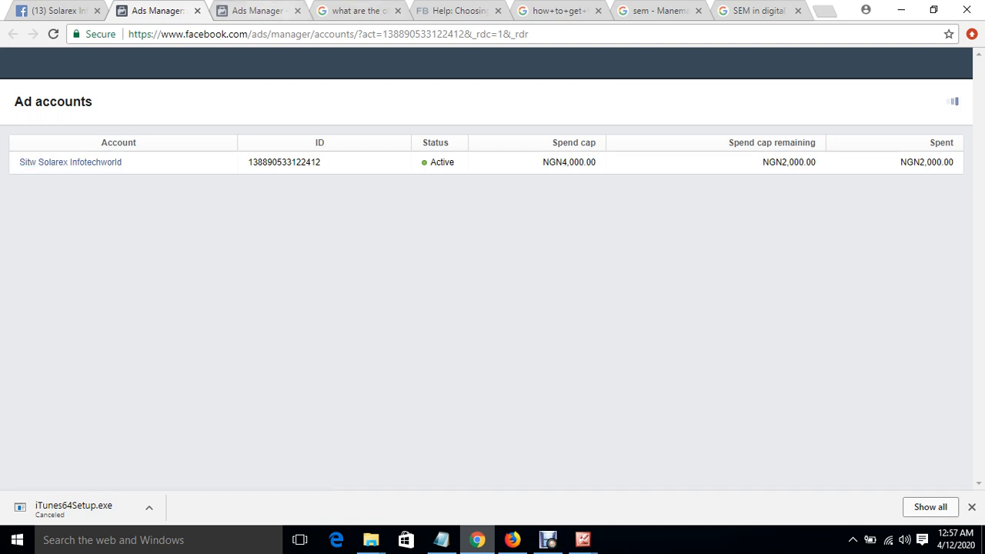
click(266, 12)
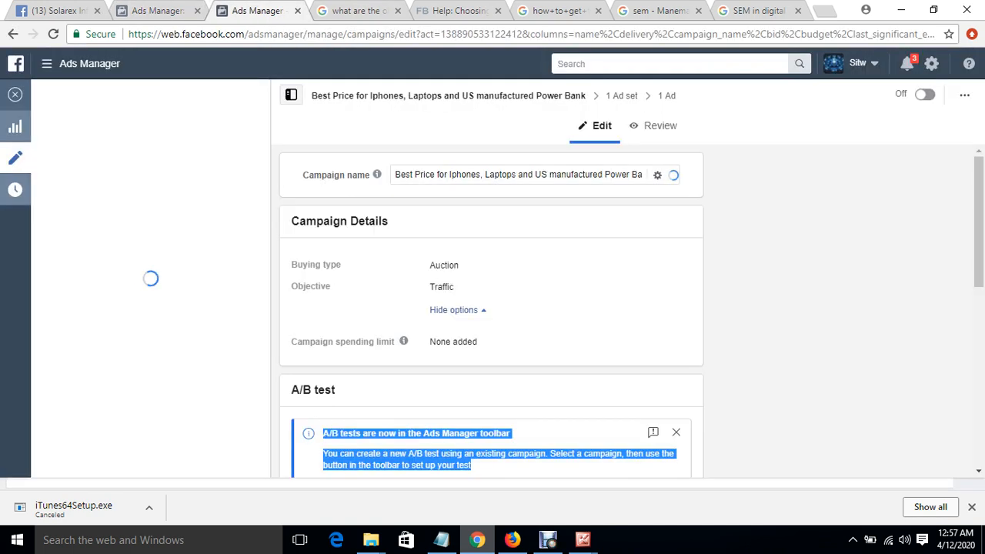
mouse_move(979, 222)
mouse_down()
mouse_move(979, 267)
mouse_move(979, 222)
mouse_up()
mouse_move(377, 175)
mouse_move(979, 222)
mouse_down()
mouse_move(978, 403)
mouse_move(978, 225)
mouse_up()
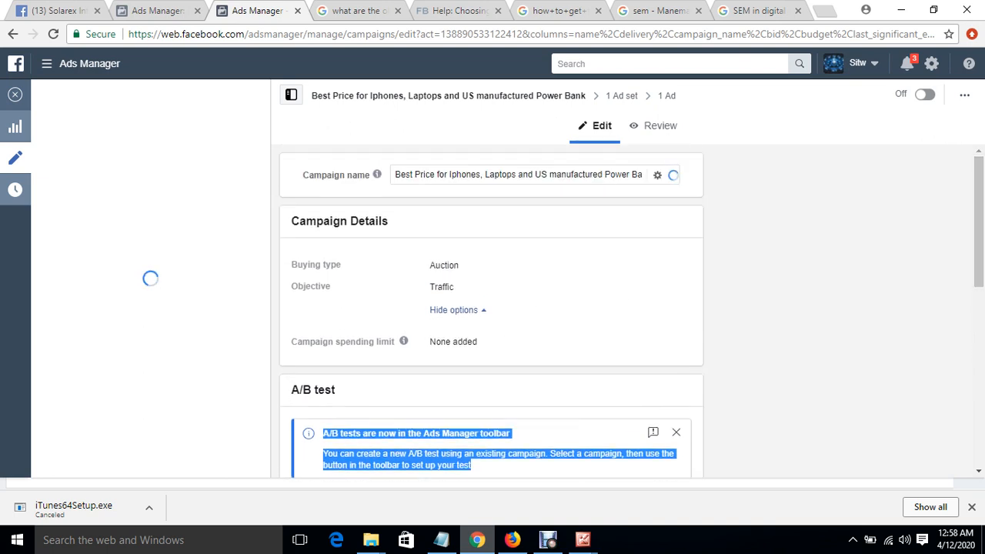